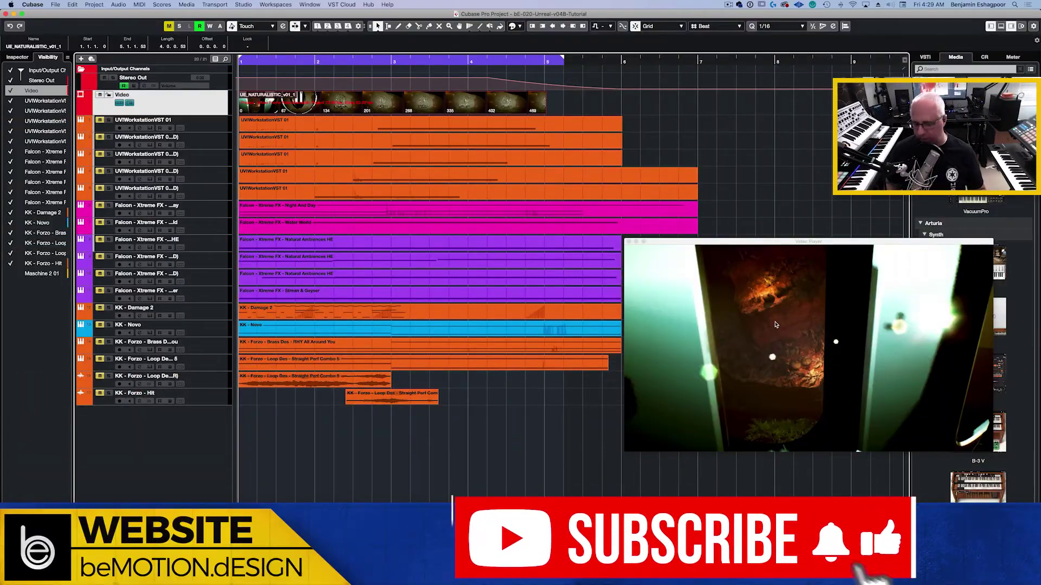
- Play the score against the Unreal Engine logo video, then select the KK - Damage 2 track
left_click(788, 307)
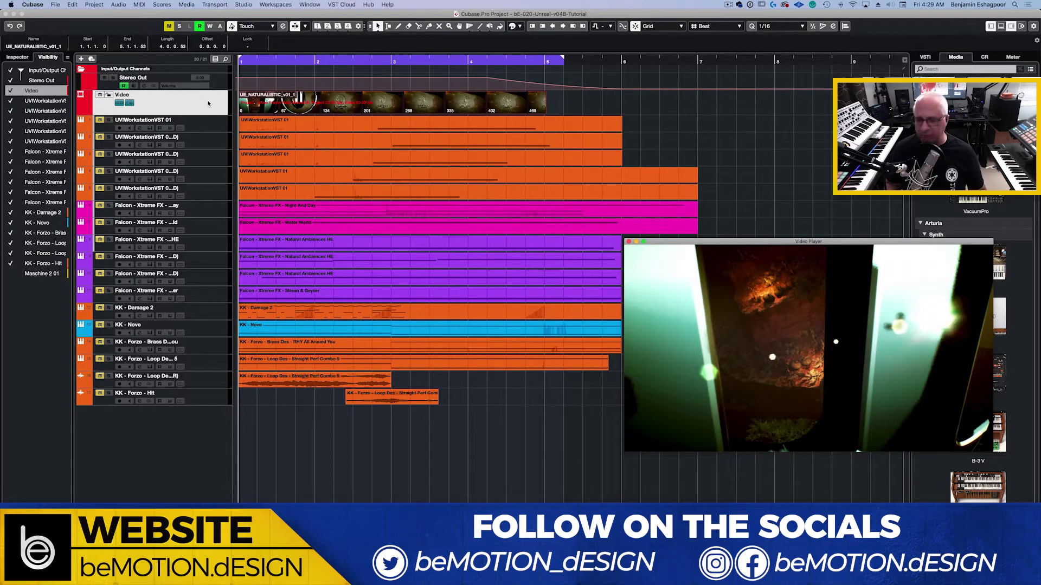
key("space")
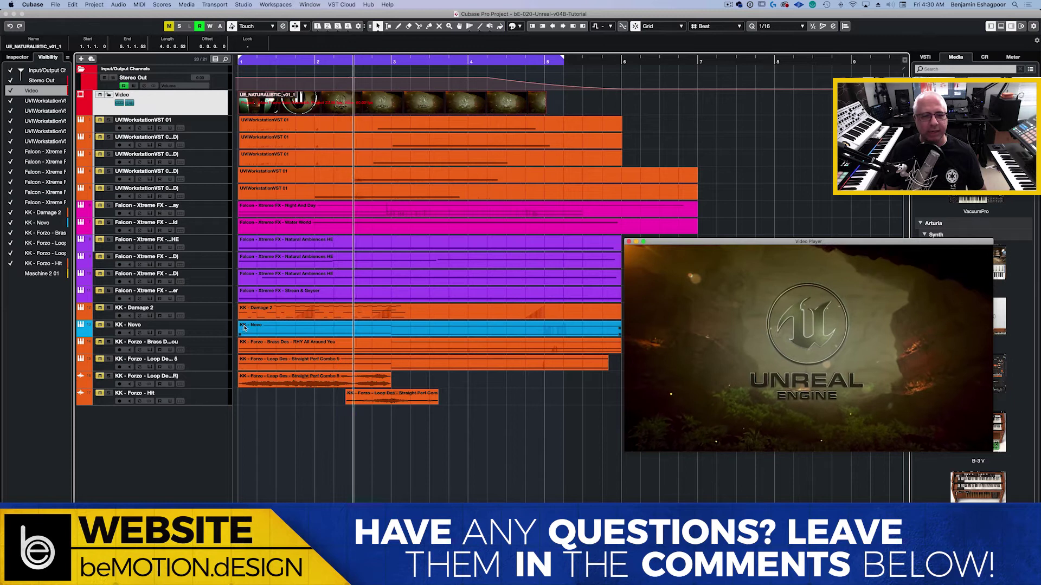
left_click(106, 306)
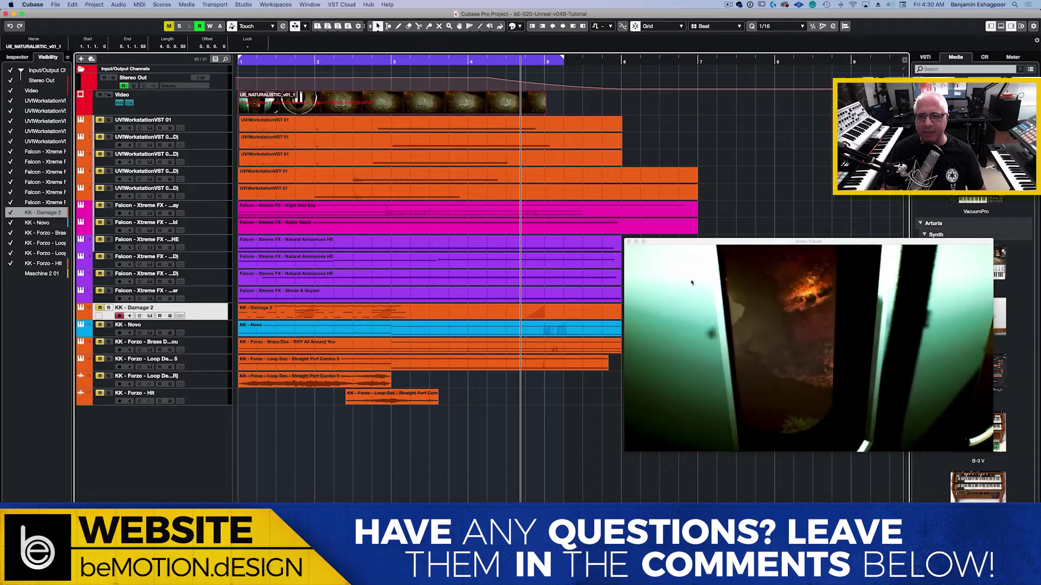
- Open the Damage 2 instrument, position its window, and play the project from the start
left_click(150, 316)
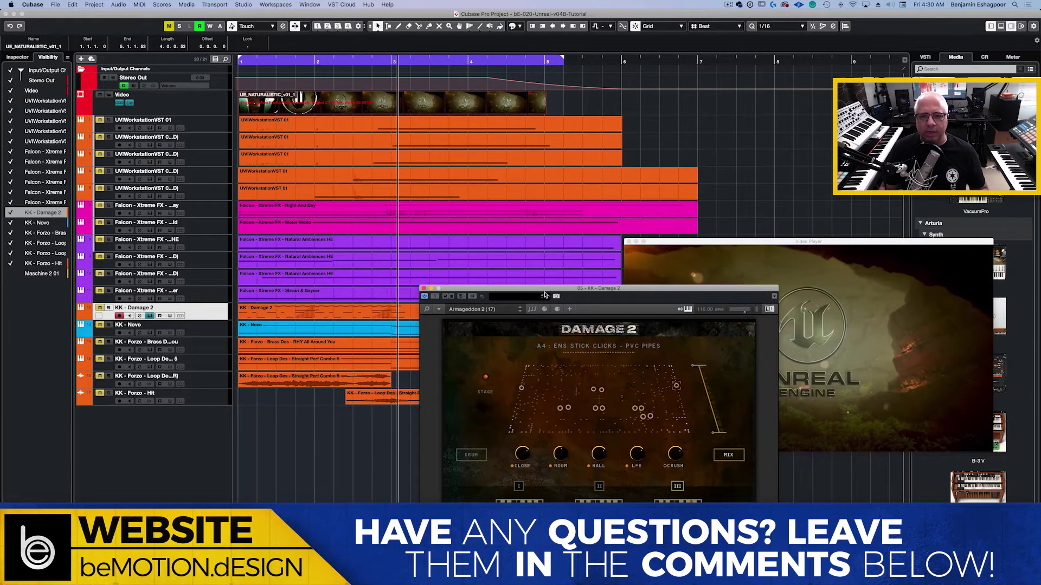
left_click_drag(545, 295, 765, 208)
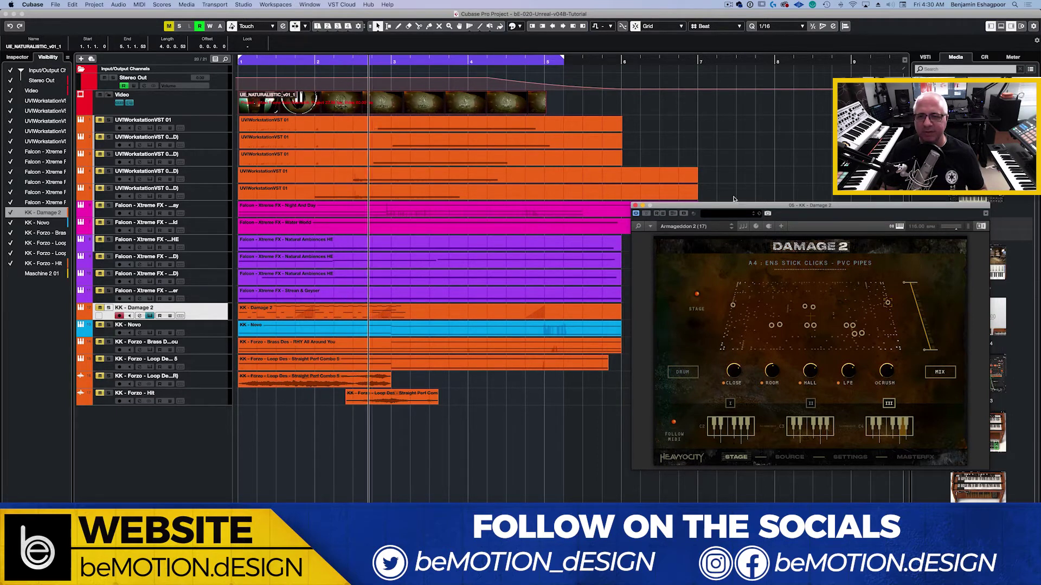
left_click_drag(732, 206, 720, 213)
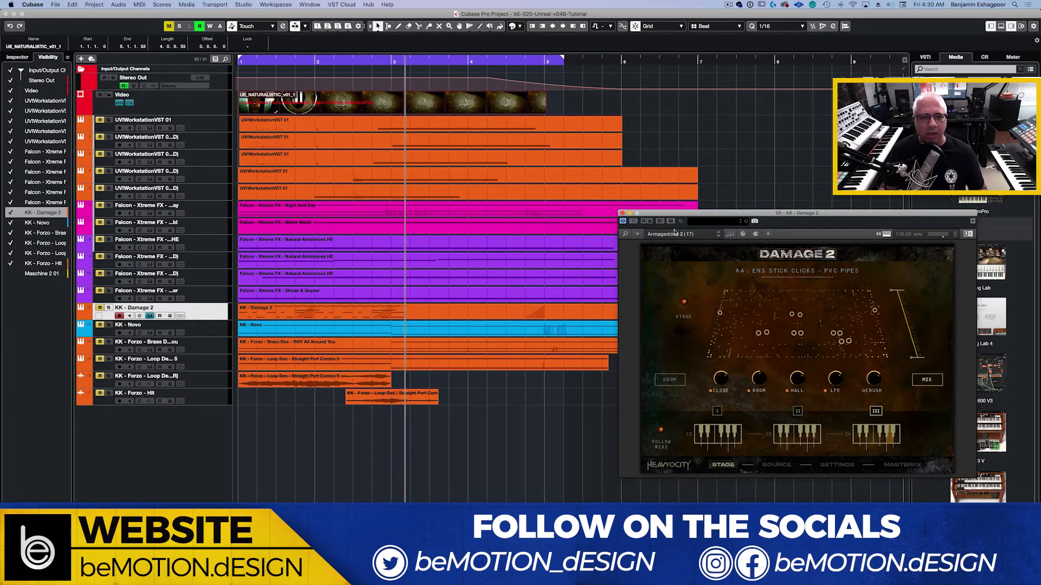
left_click(199, 314)
key("space")
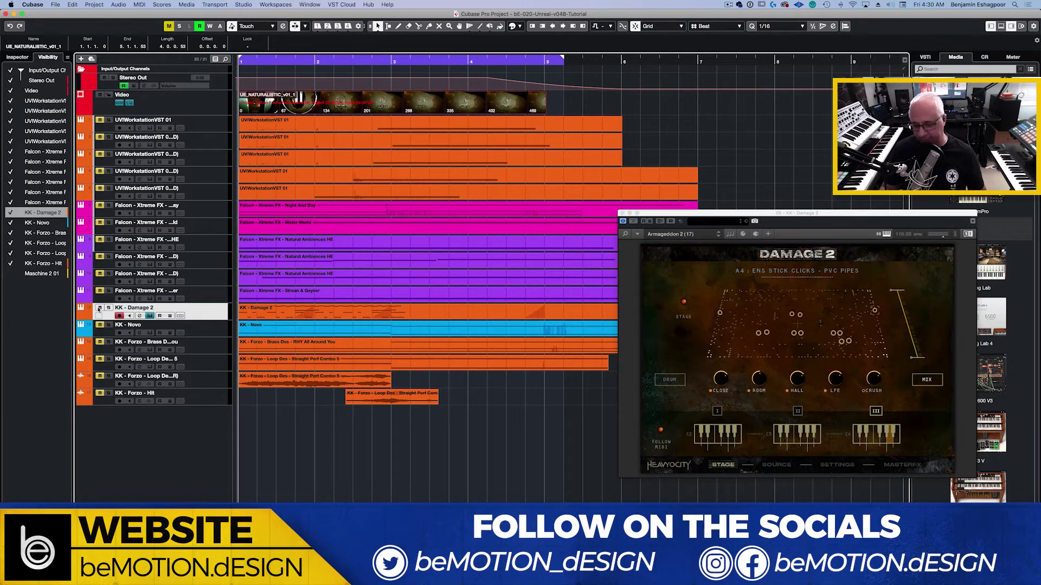
key("space")
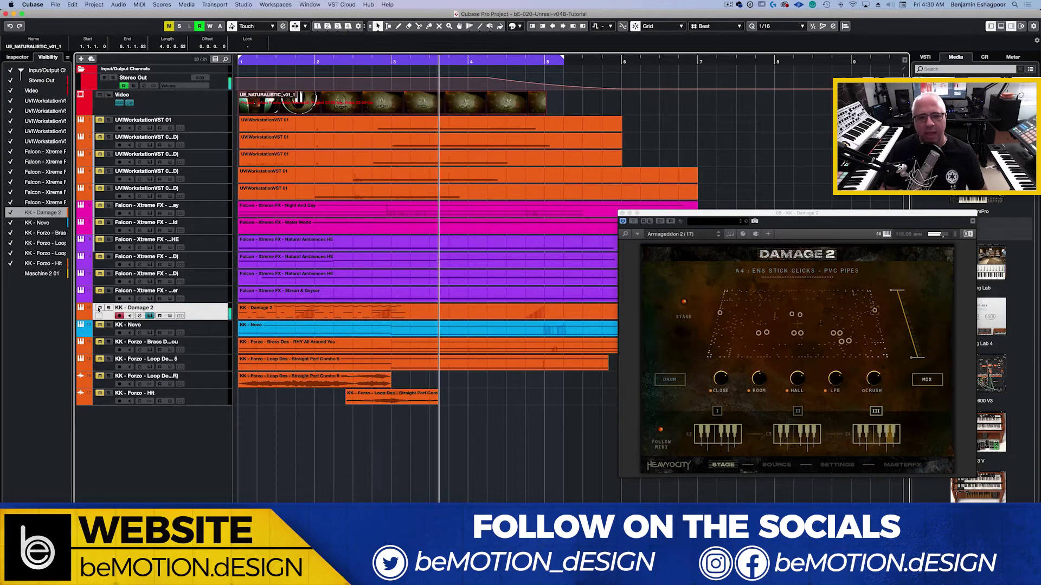
key("space")
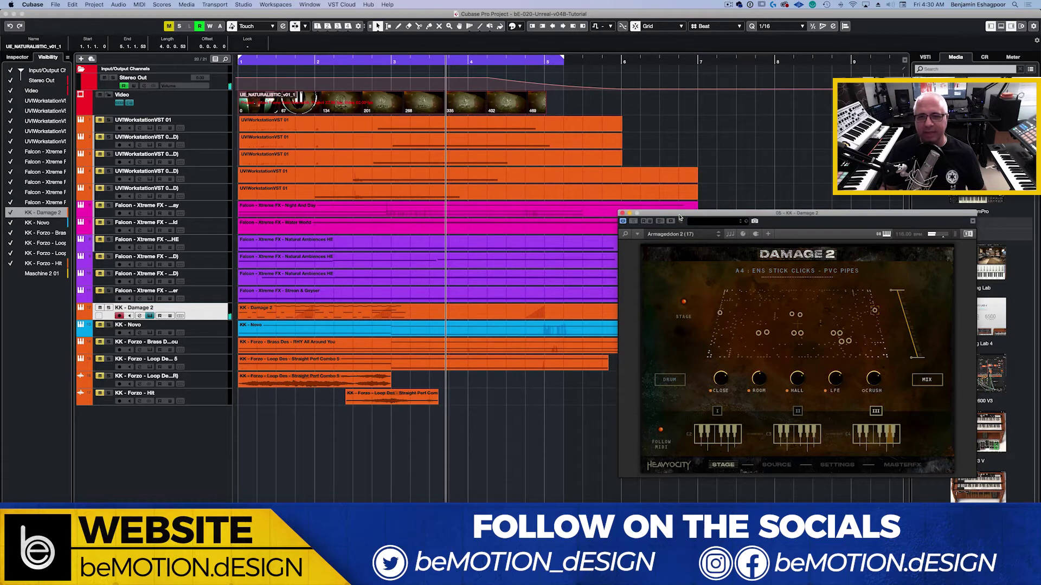
- Replay from the start near bar 3, close Damage 2, and bring the video player back with F8
double_click(330, 104)
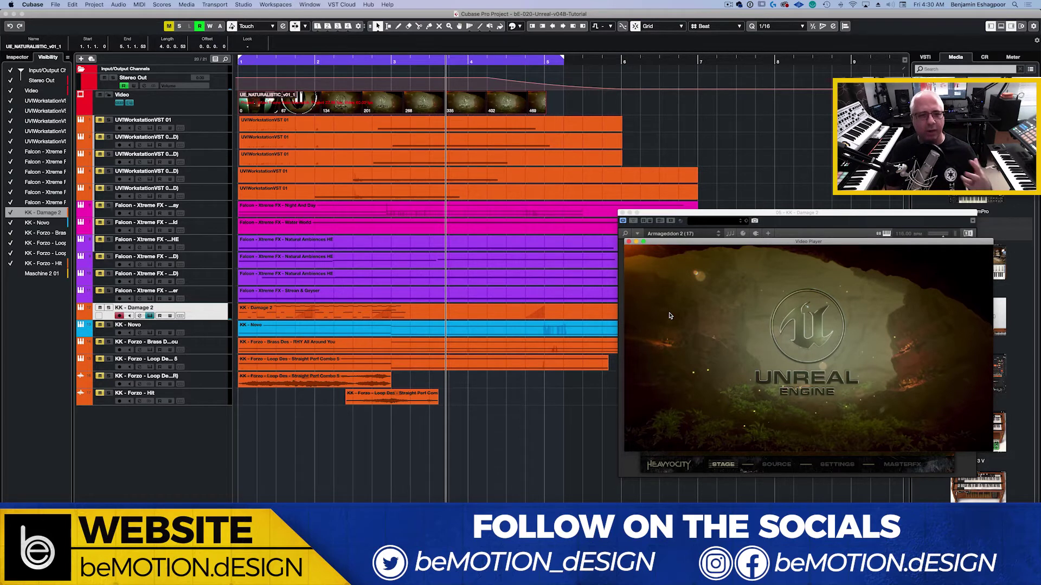
left_click(628, 242)
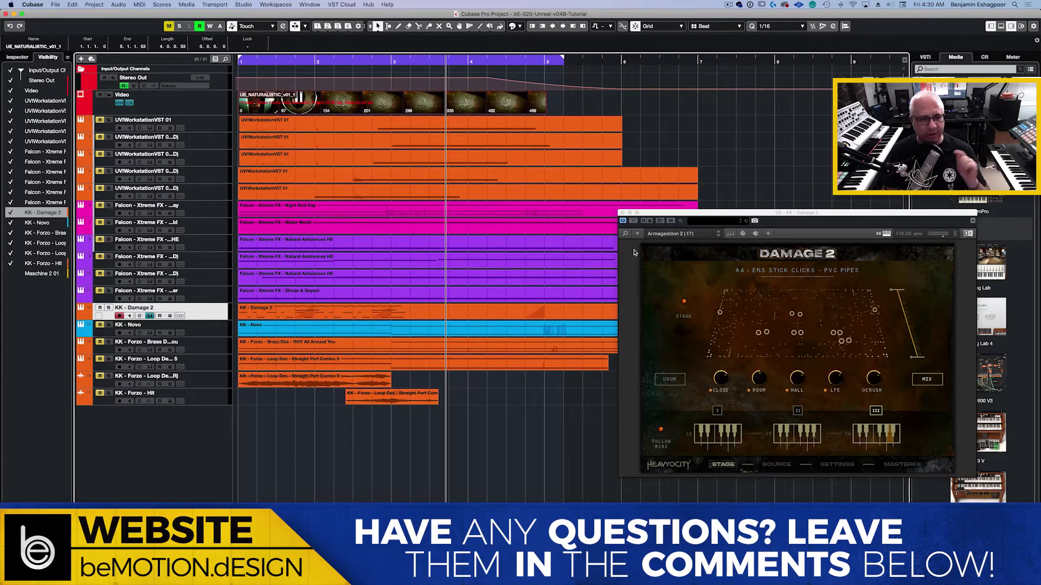
key("period")
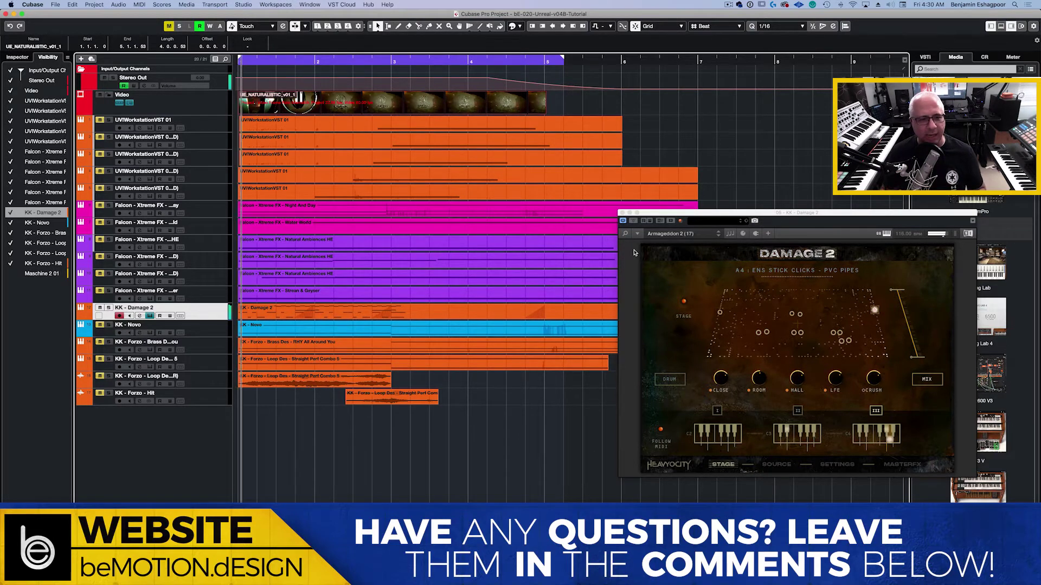
key("space")
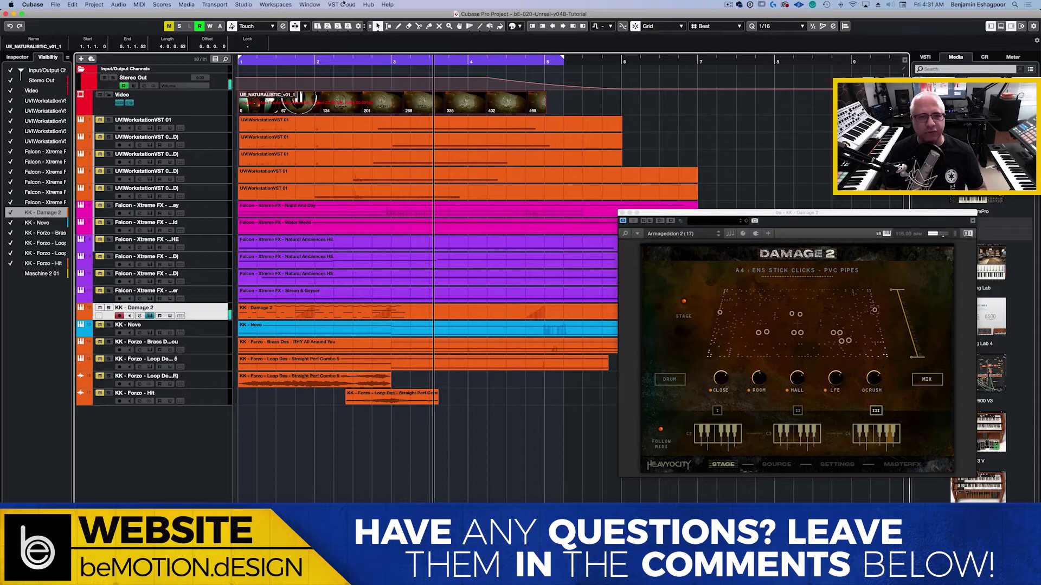
mouse_move(385, 65)
left_mouse_down()
mouse_move(370, 66)
mouse_move(402, 68)
mouse_move(391, 69)
left_mouse_up()
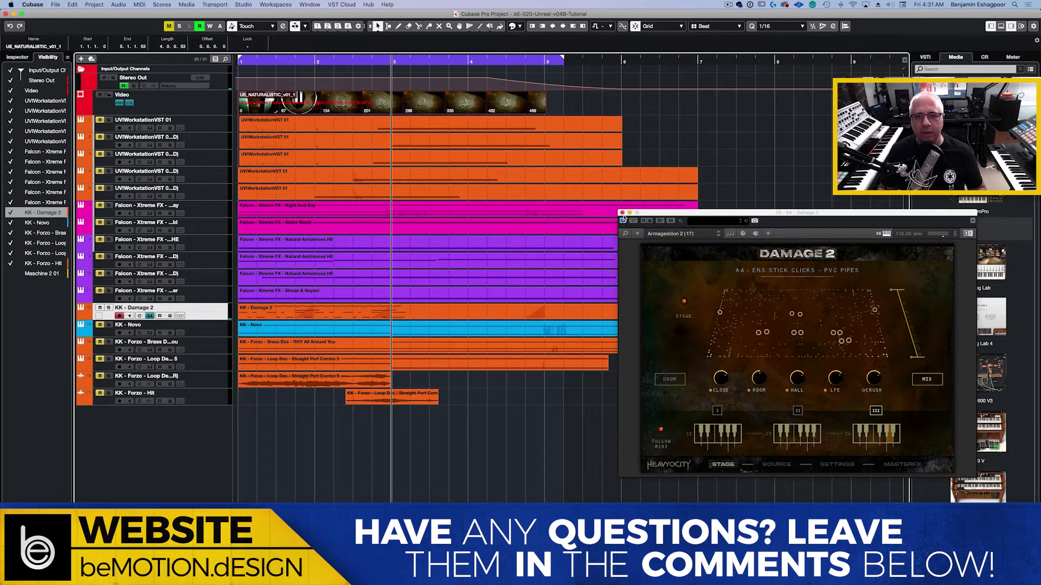
left_click(622, 213)
key("F8")
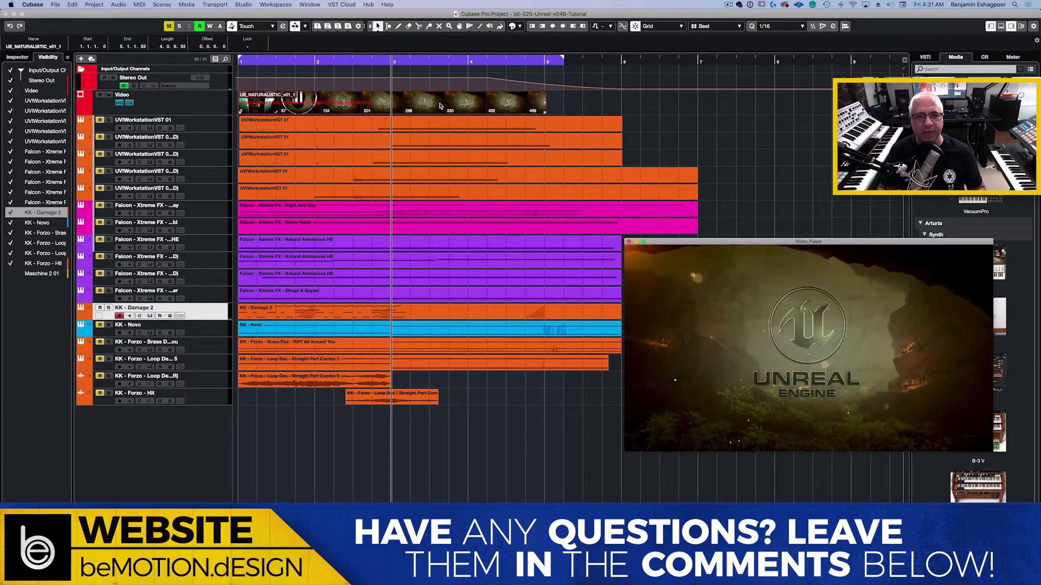
- Open Falcon for the Xtreme FX Stream & Geyser track and position its window
left_click(201, 298)
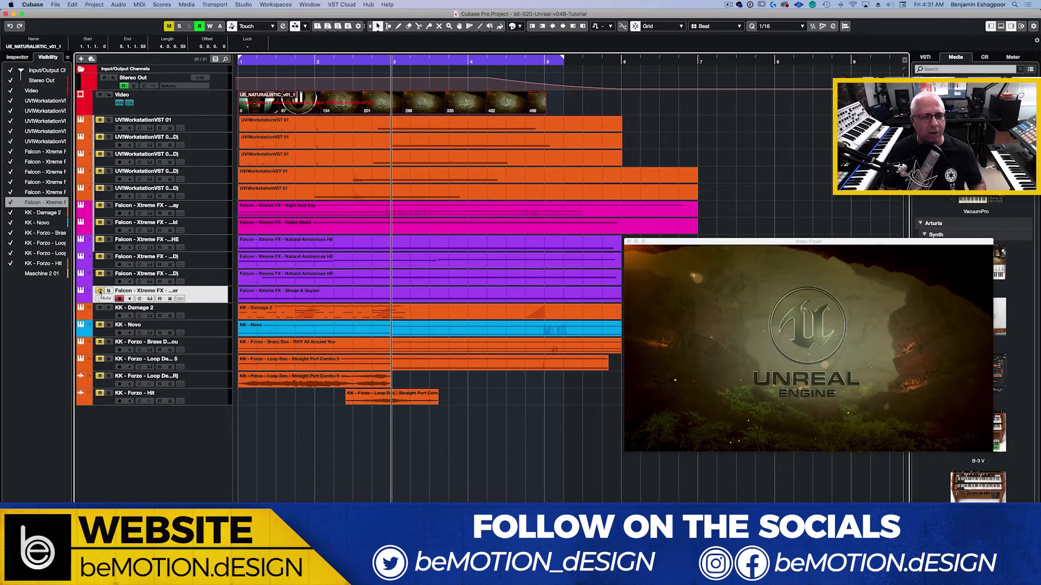
left_click(150, 300)
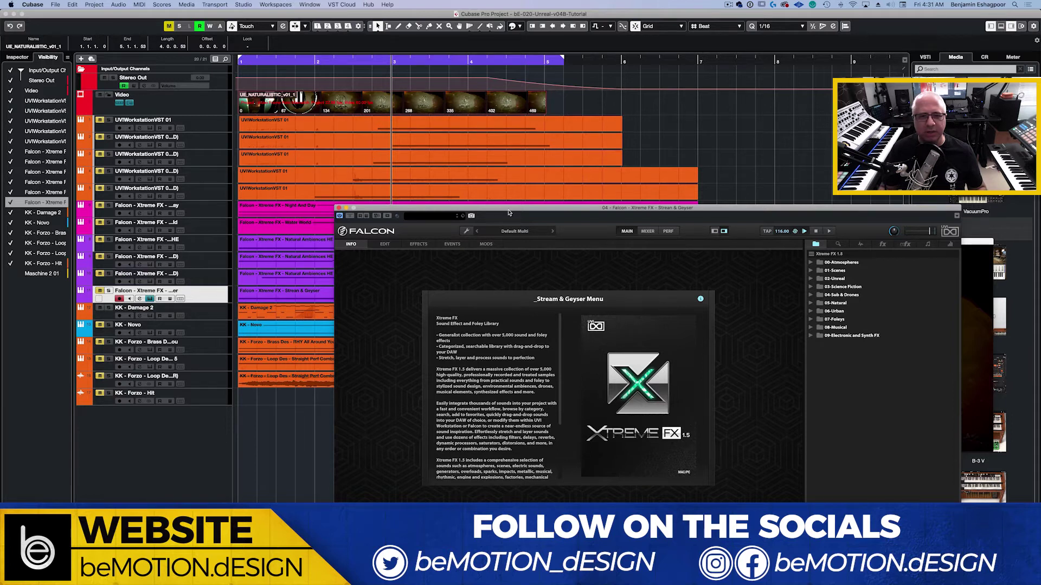
left_click_drag(513, 210, 487, 116)
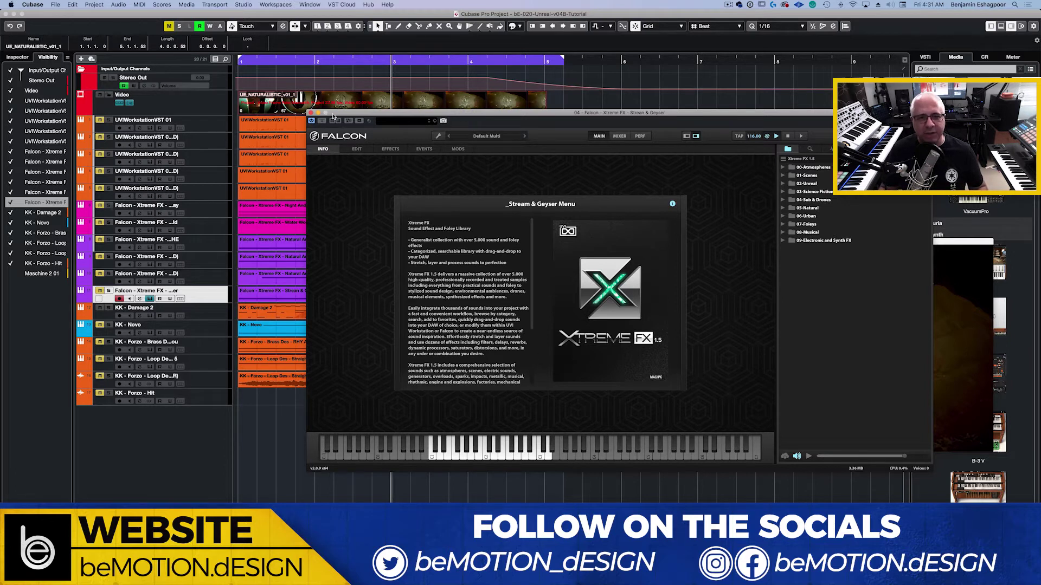
left_click_drag(333, 117, 348, 171)
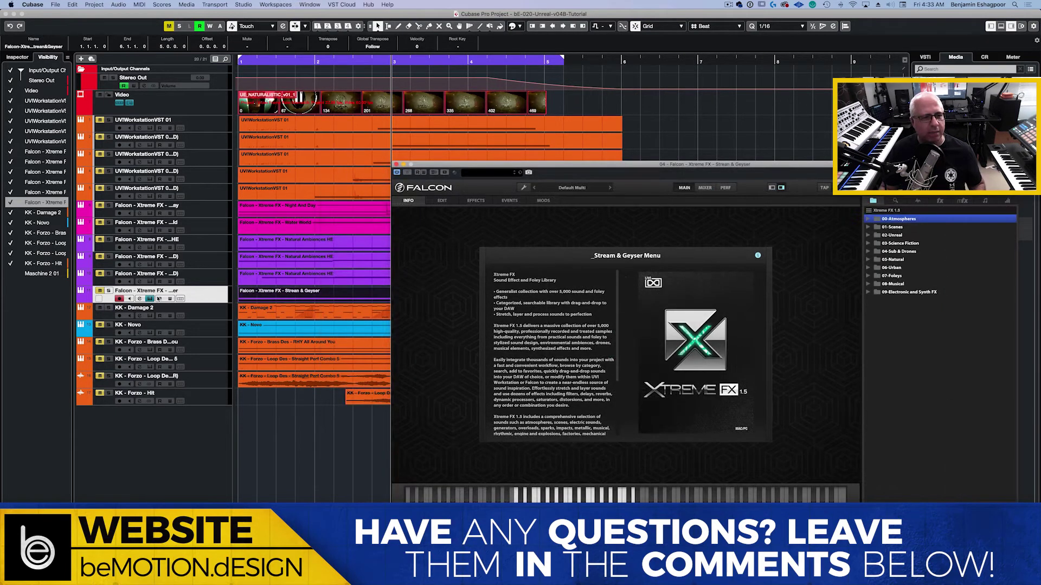
- Mute the six Falcon Xtreme FX tracks and KK - Damage 2, then play the remaining layers
left_click(209, 210, "shift")
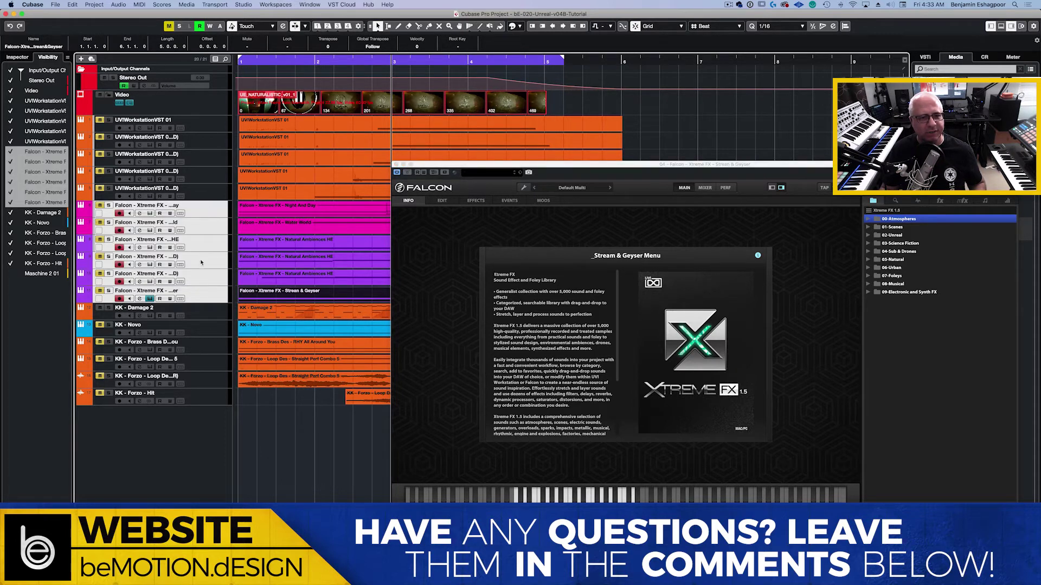
left_click(100, 206)
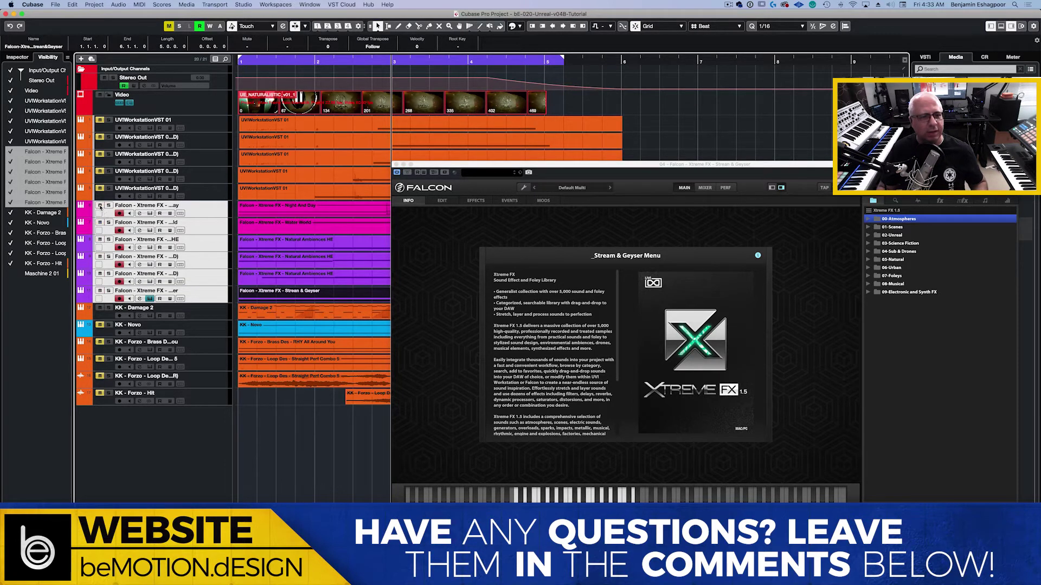
key("space")
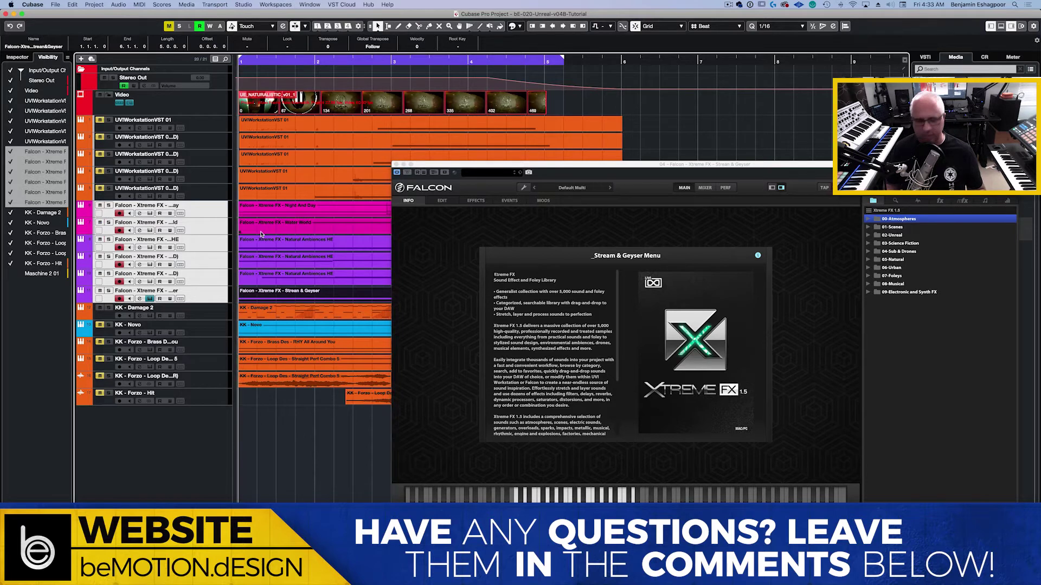
left_click(100, 308)
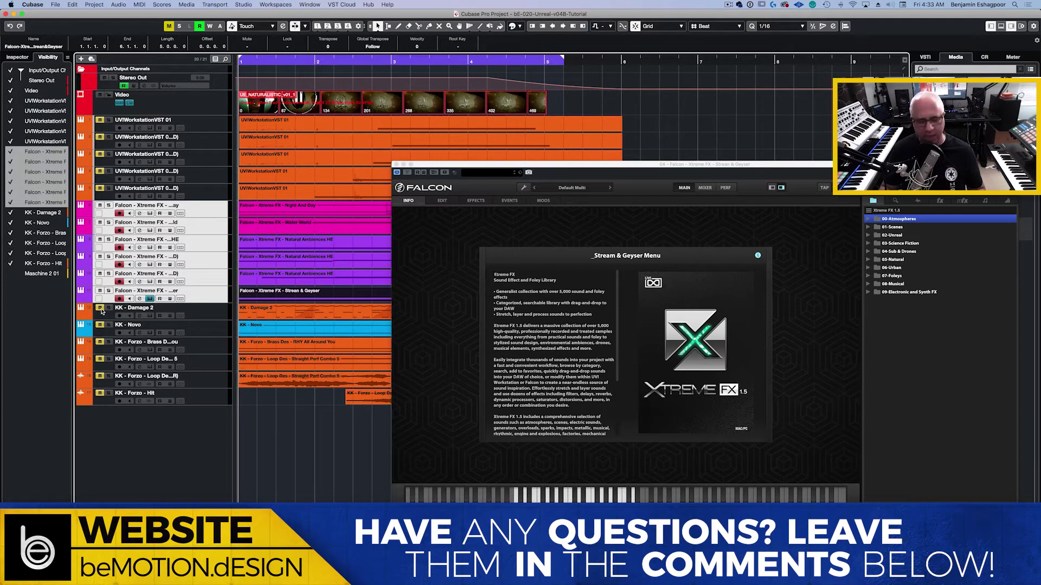
key("space")
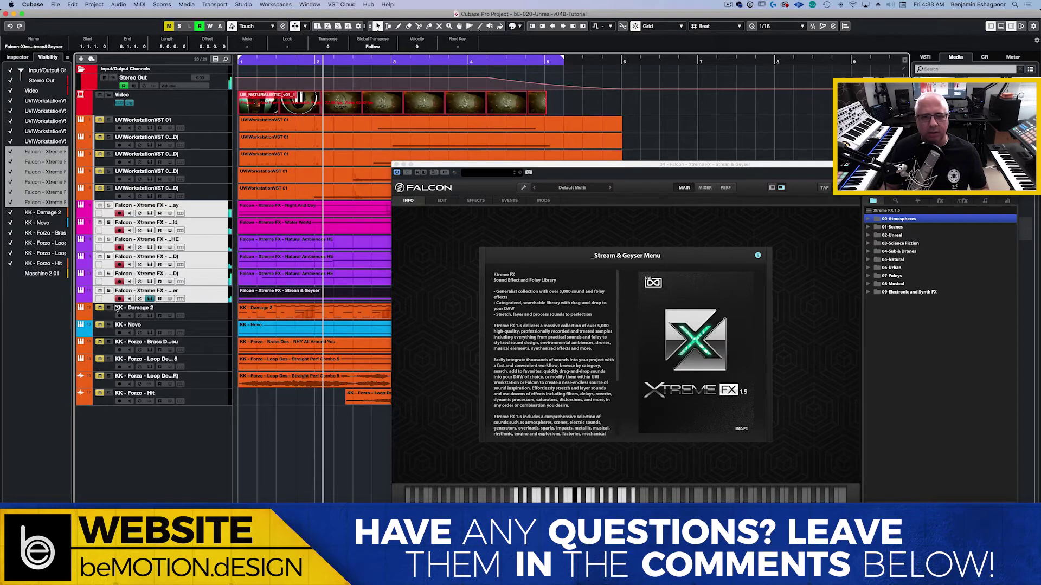
- Close Falcon, bring up the video with F8, stop playback, and reopen Stream & Geyser's Falcon
left_click(322, 103)
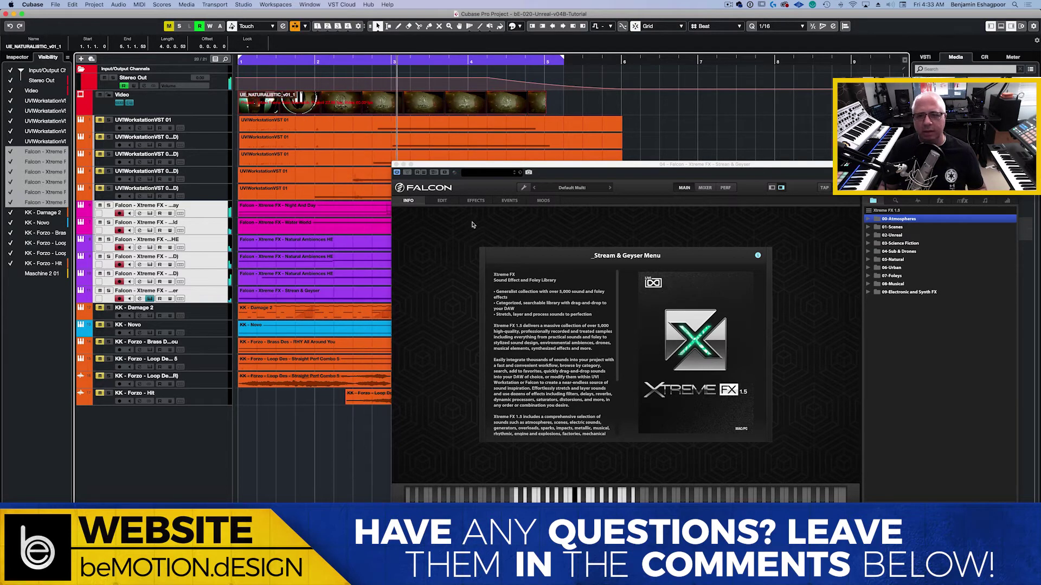
left_click(395, 164)
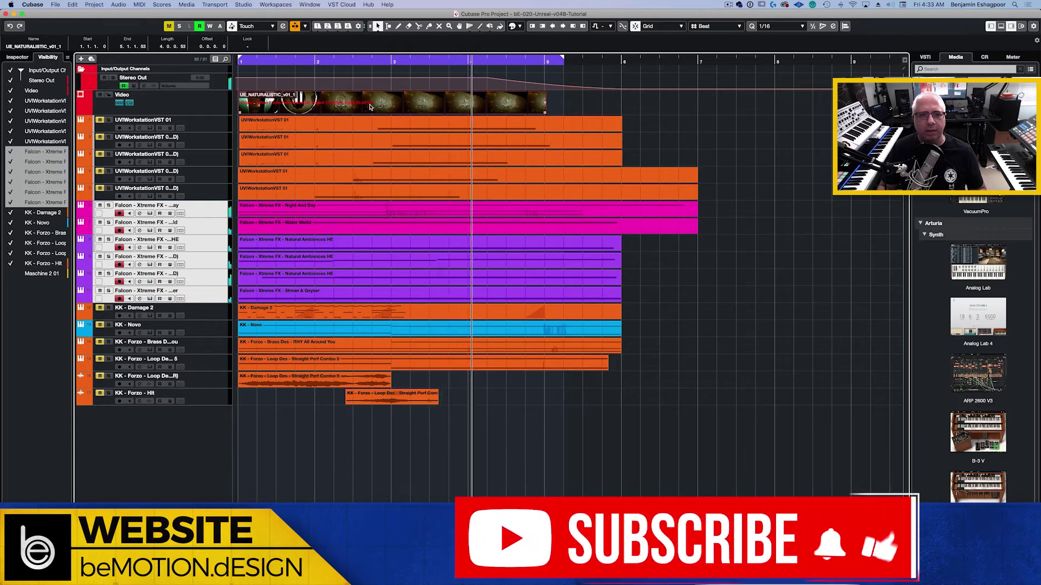
key("F8")
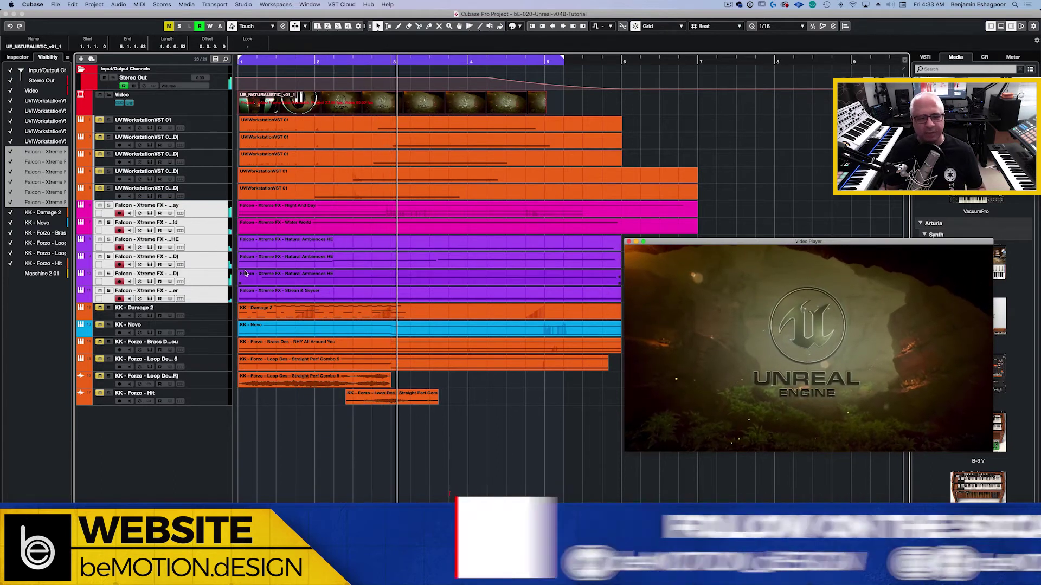
key("space")
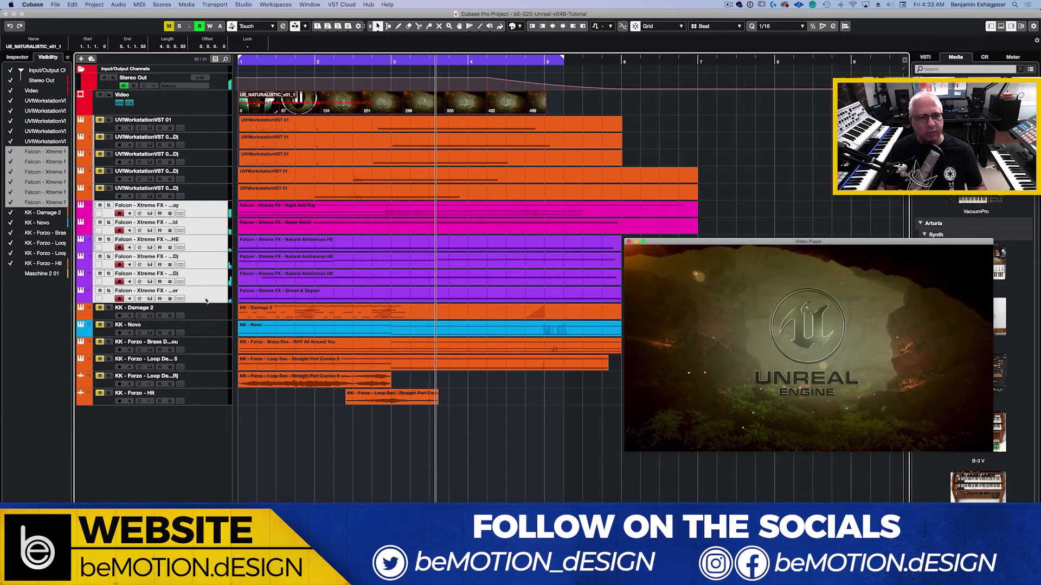
left_click(153, 299)
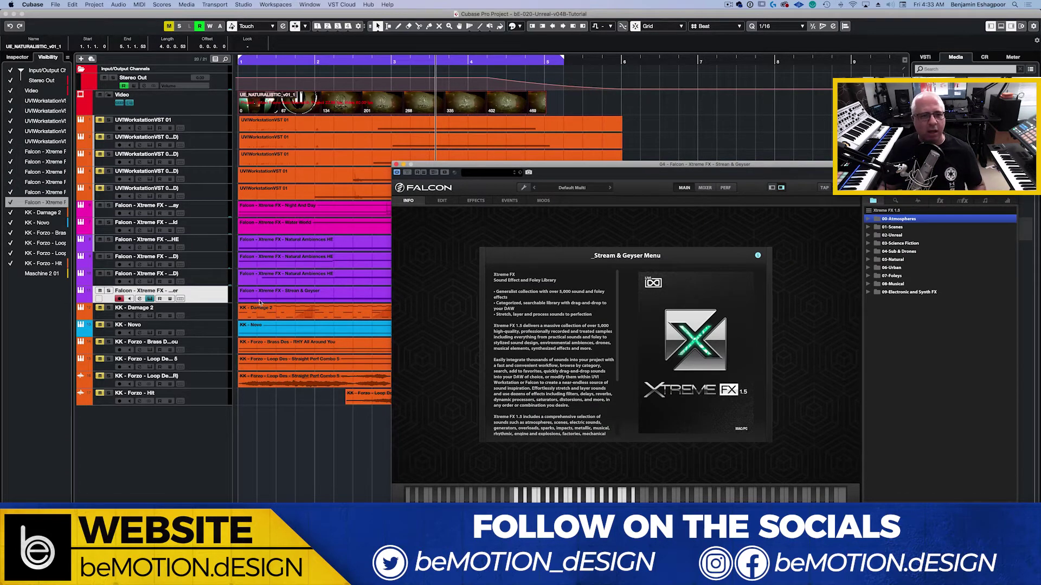
- Audition the Xtreme FX Scenes presets Albidion, World of Machines and Under Water
left_click(276, 296)
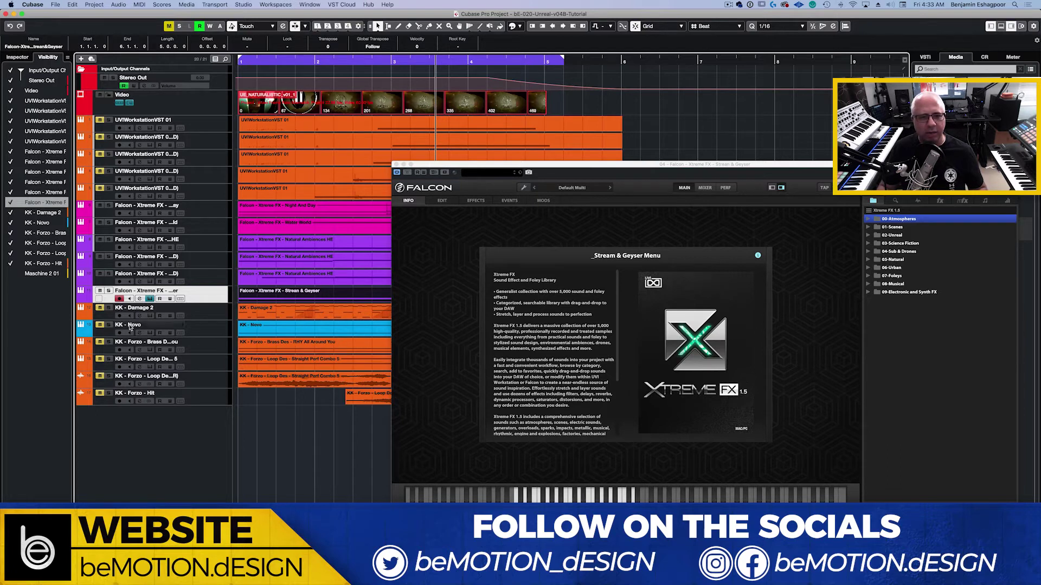
left_click(869, 227)
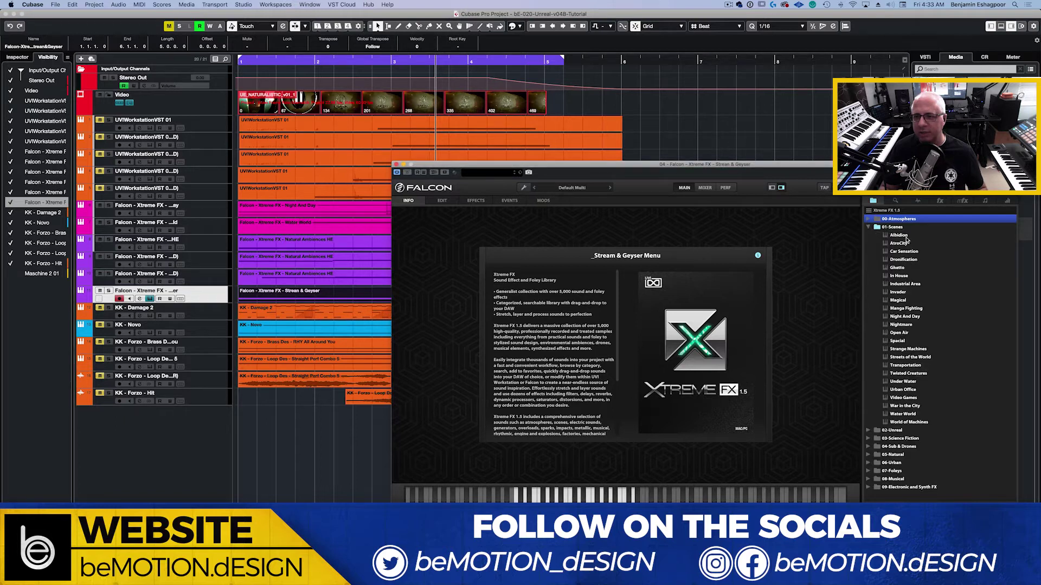
left_click(900, 236)
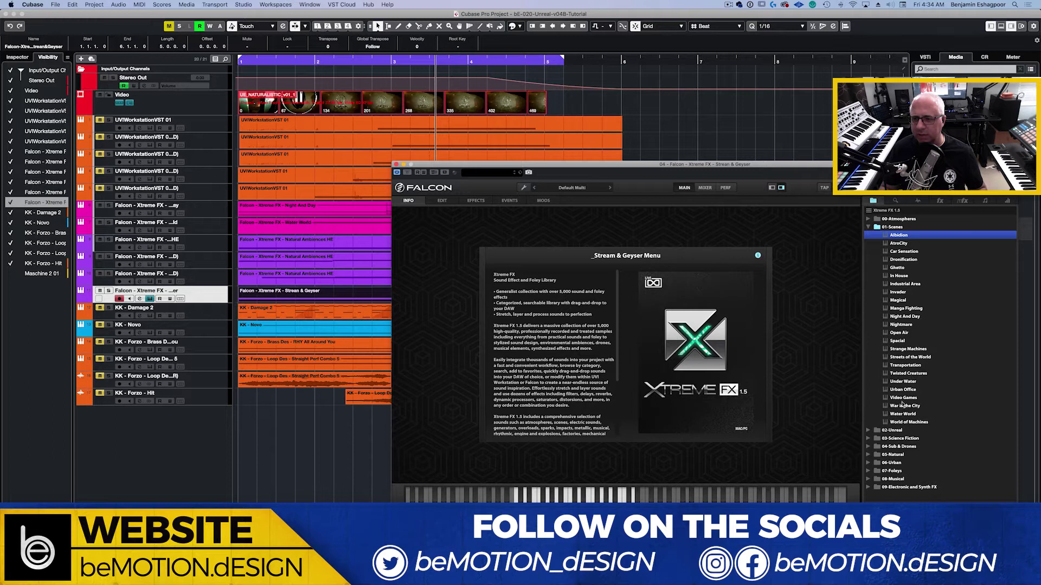
left_click(915, 422)
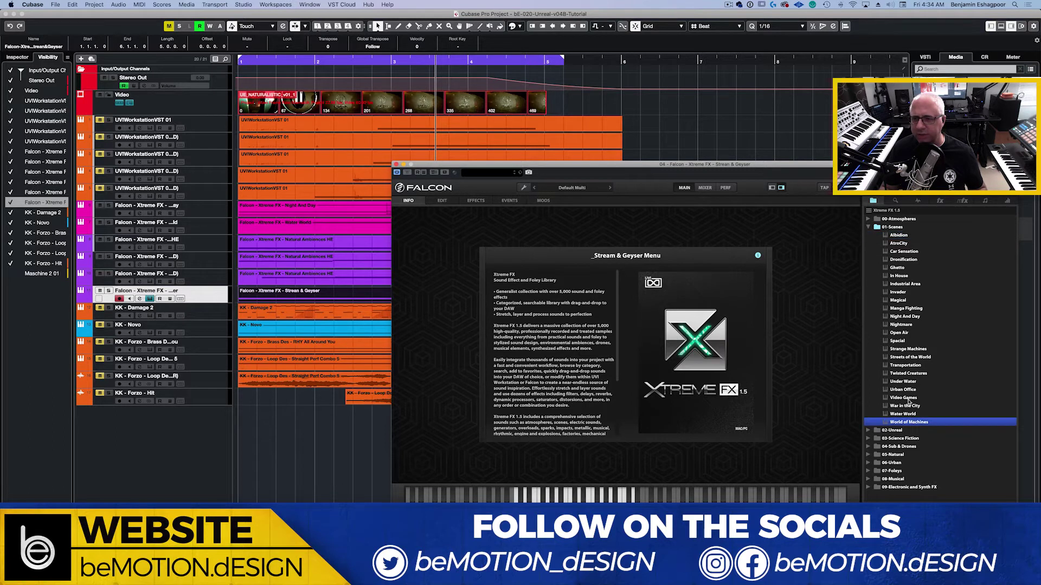
left_click(910, 382)
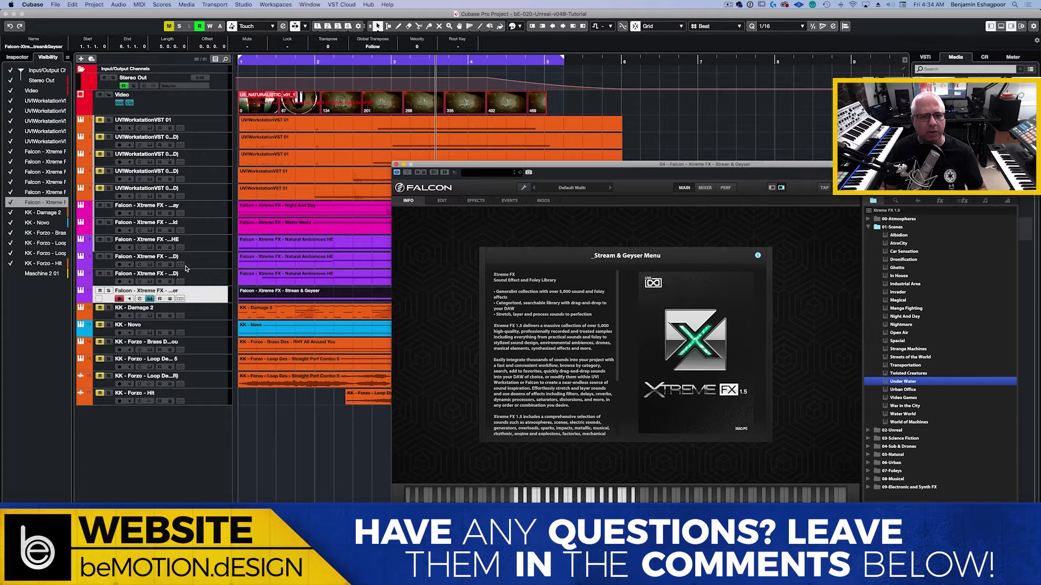
- Open the Water World and Night And Day Falcon instruments, audition a note, and play
left_click(150, 231)
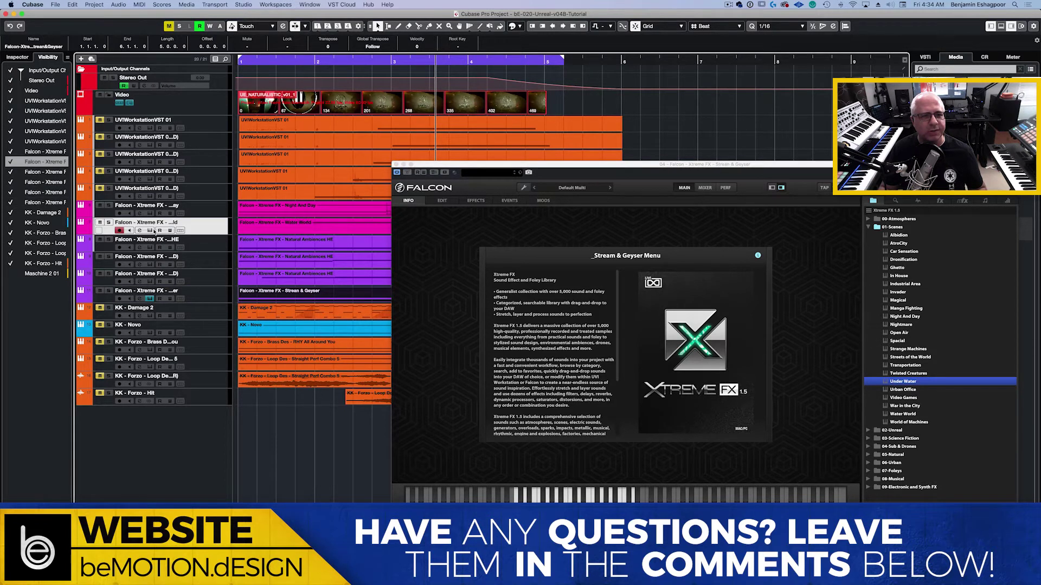
left_click(329, 475)
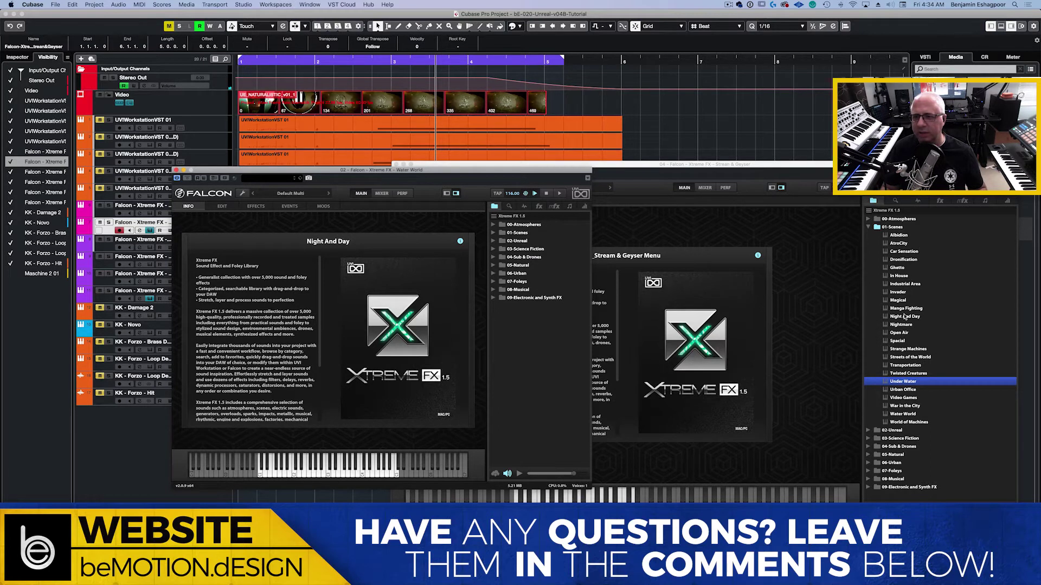
left_click_drag(221, 175, 405, 240)
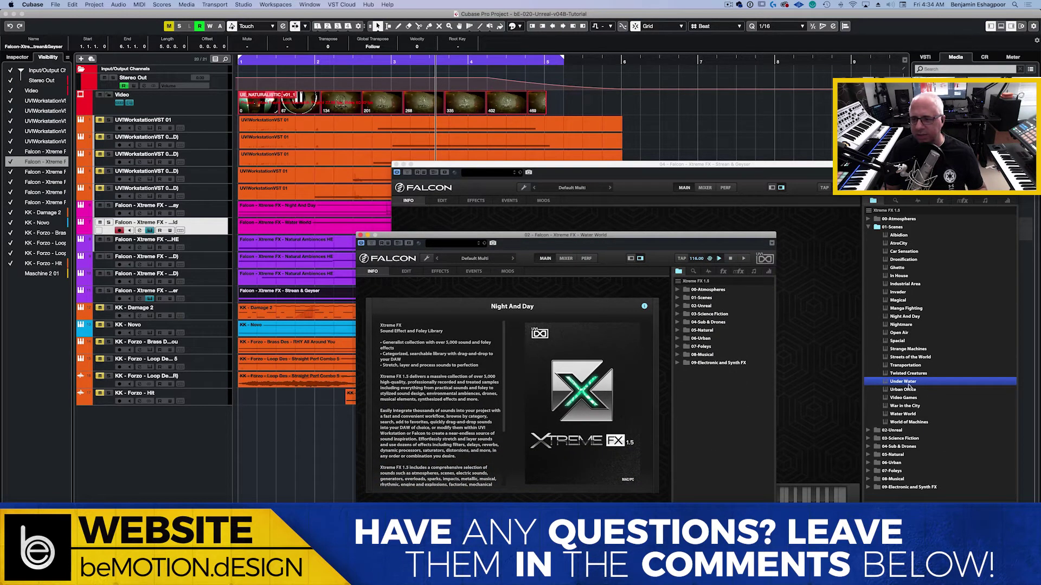
left_click(155, 214)
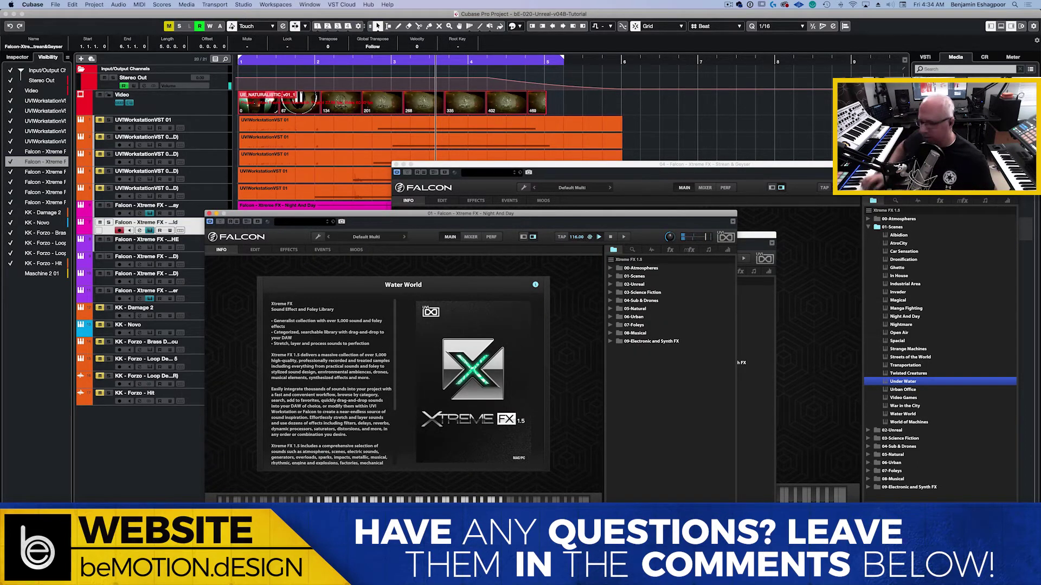
key("space")
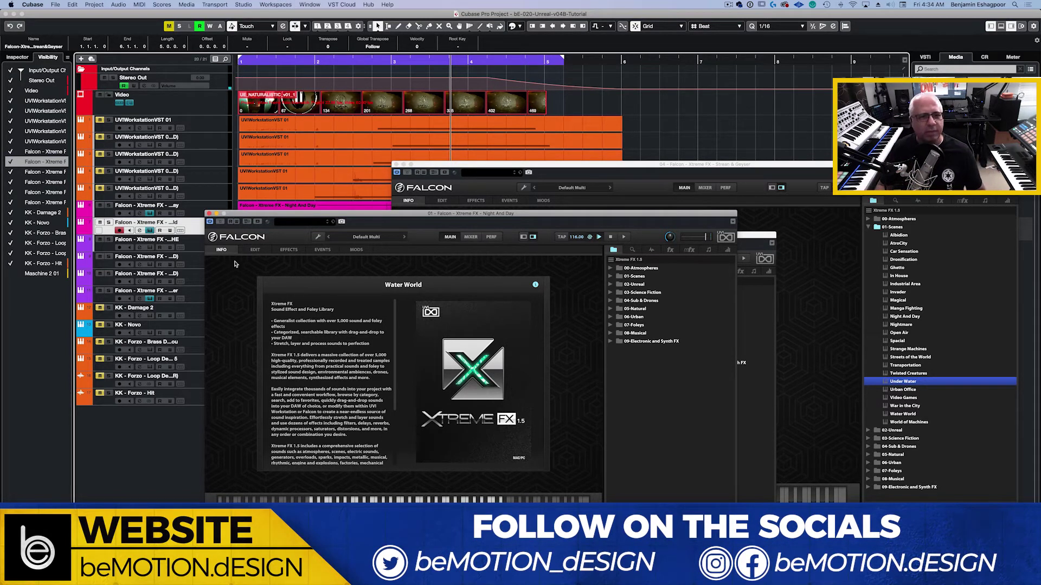
- Close the Night And Day, Water World and Stream & Geyser Falcon windows
left_click(192, 212)
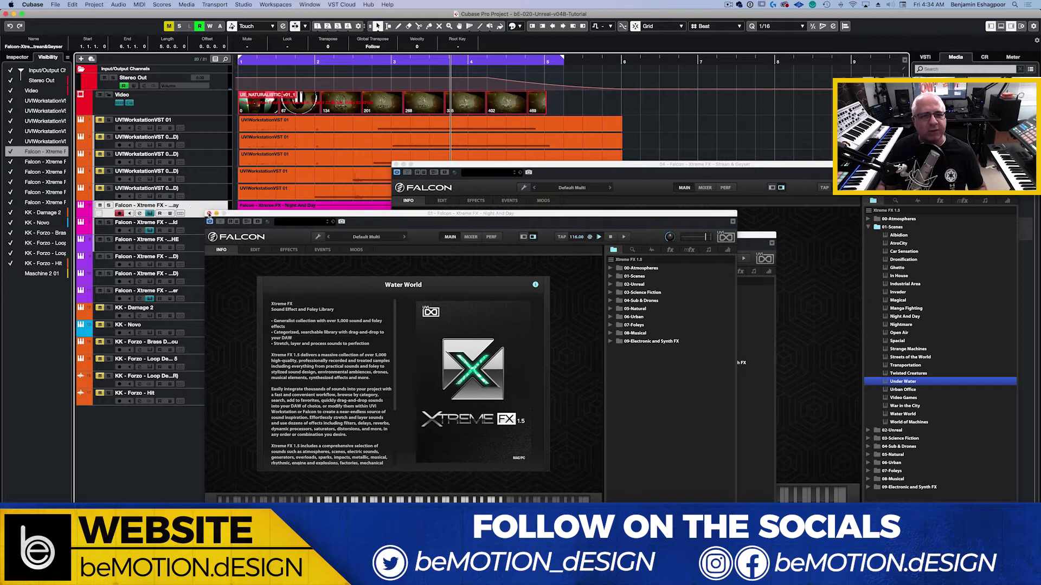
left_click(209, 214)
left_click(360, 236)
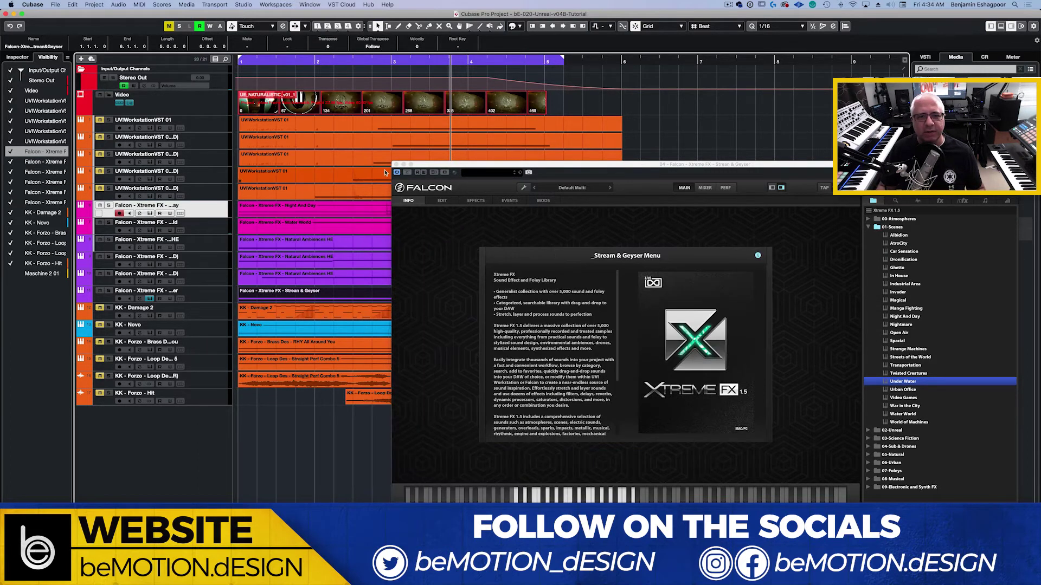
left_click(395, 164)
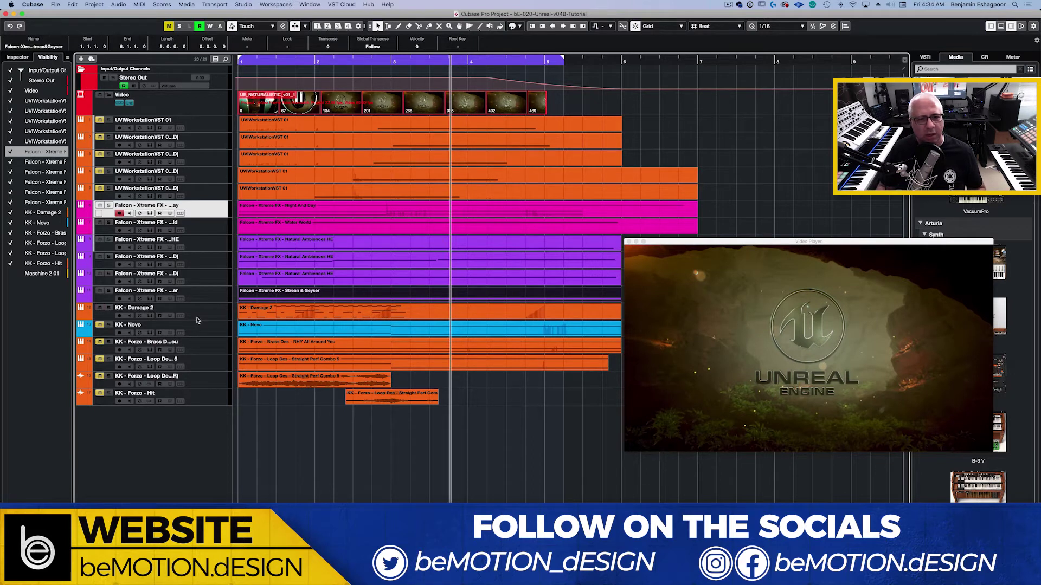
- Play the arrangement from the project start with KK - Damage 2 selected
left_click(200, 316)
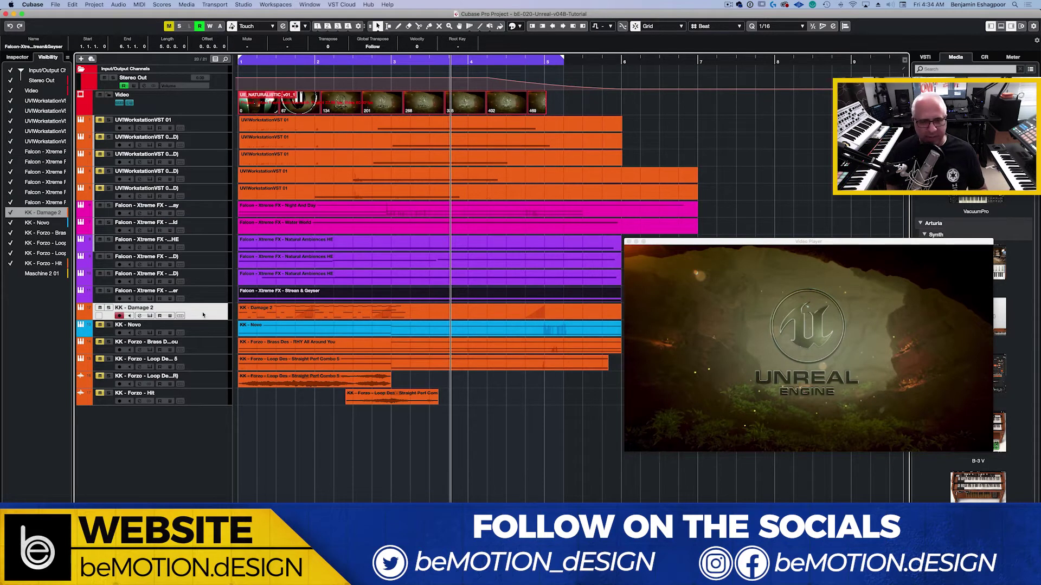
key("period")
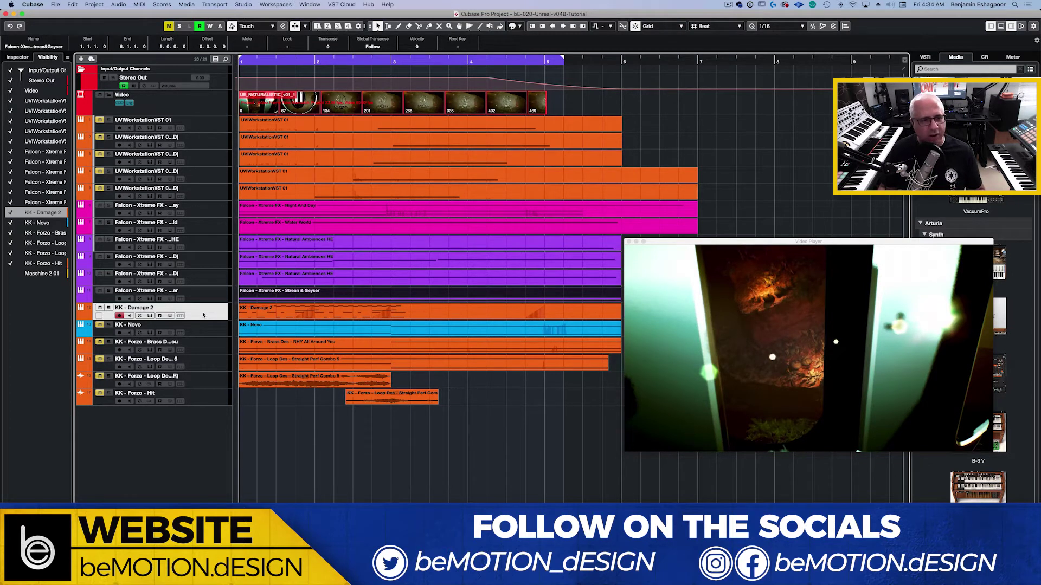
key("space")
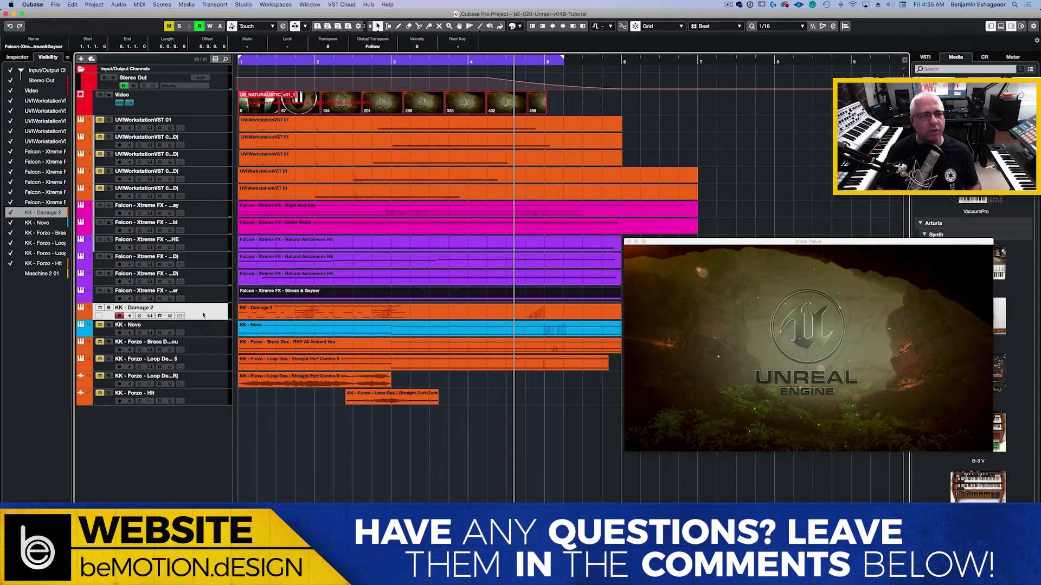
- Select the KK - Forzo - Brass track and open its Kontakt instrument
left_click(205, 191)
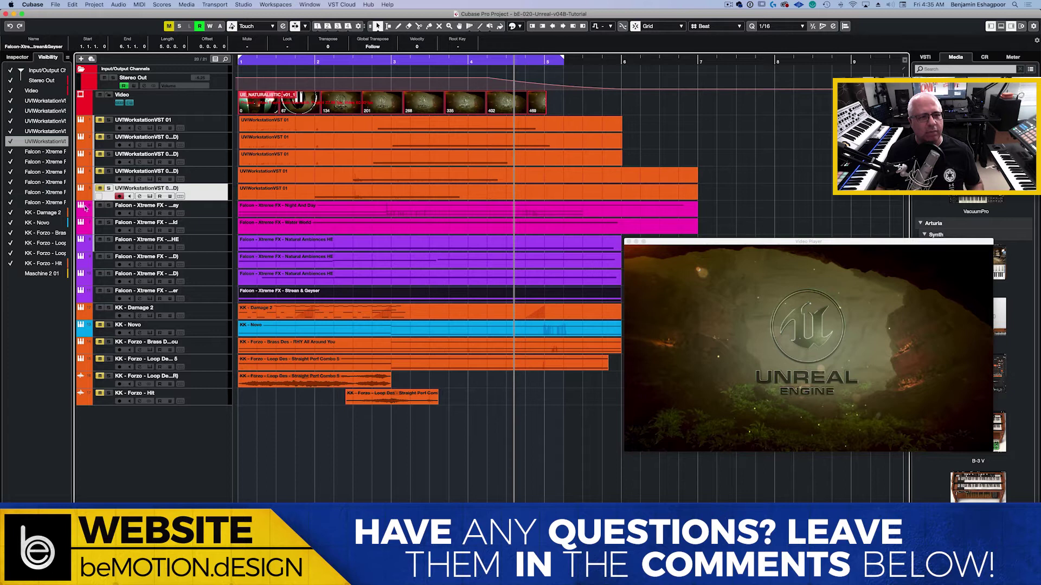
left_click(207, 211)
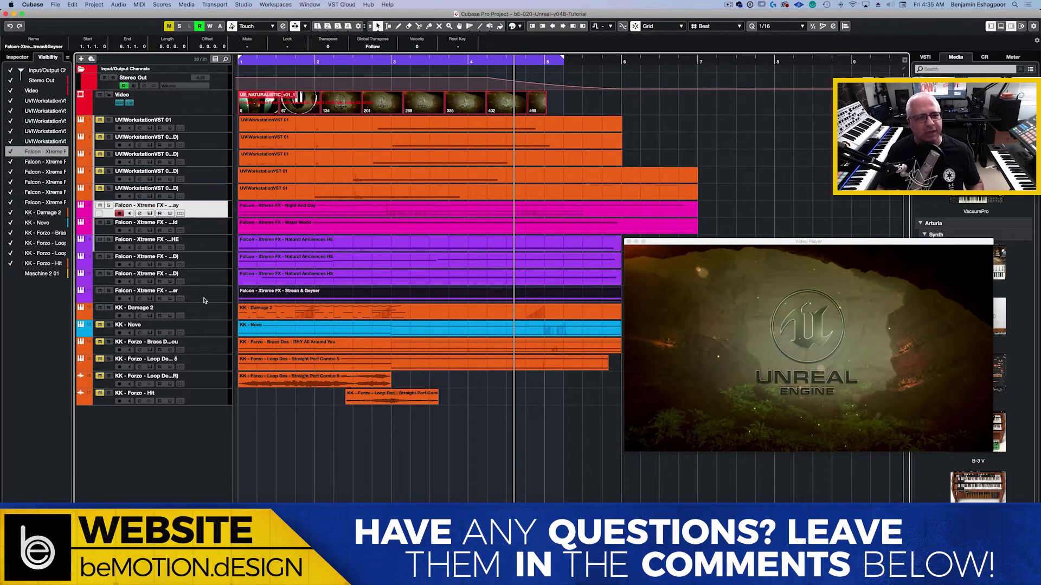
left_click(205, 299, "shift")
left_click(199, 315)
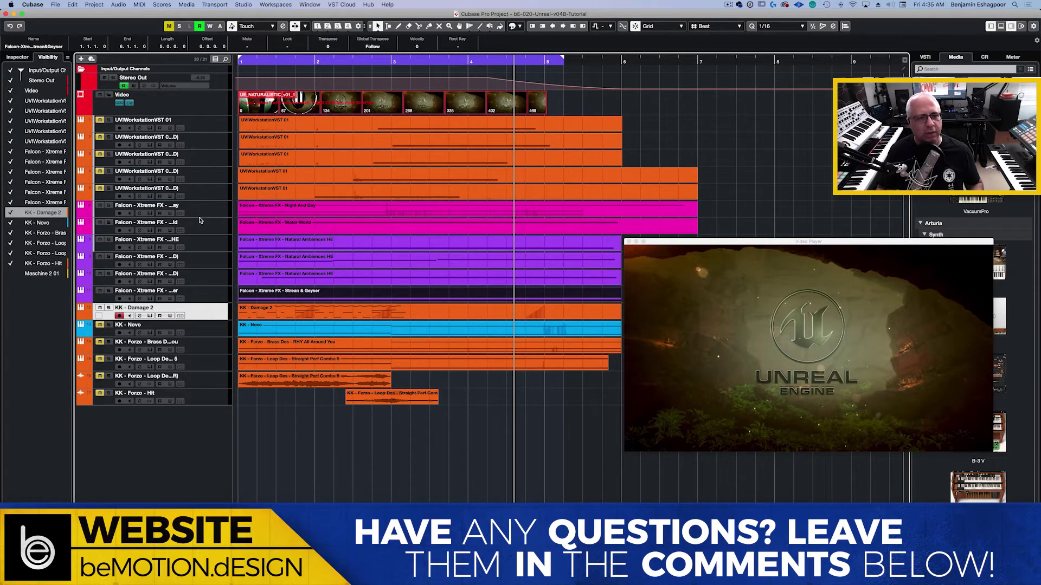
left_click(201, 216, "shift")
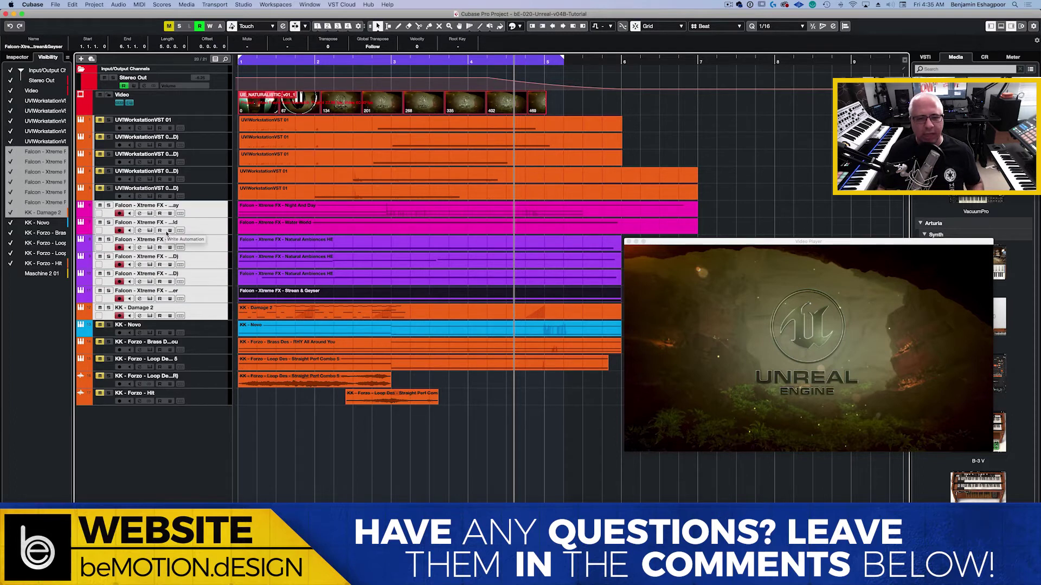
left_click(197, 350)
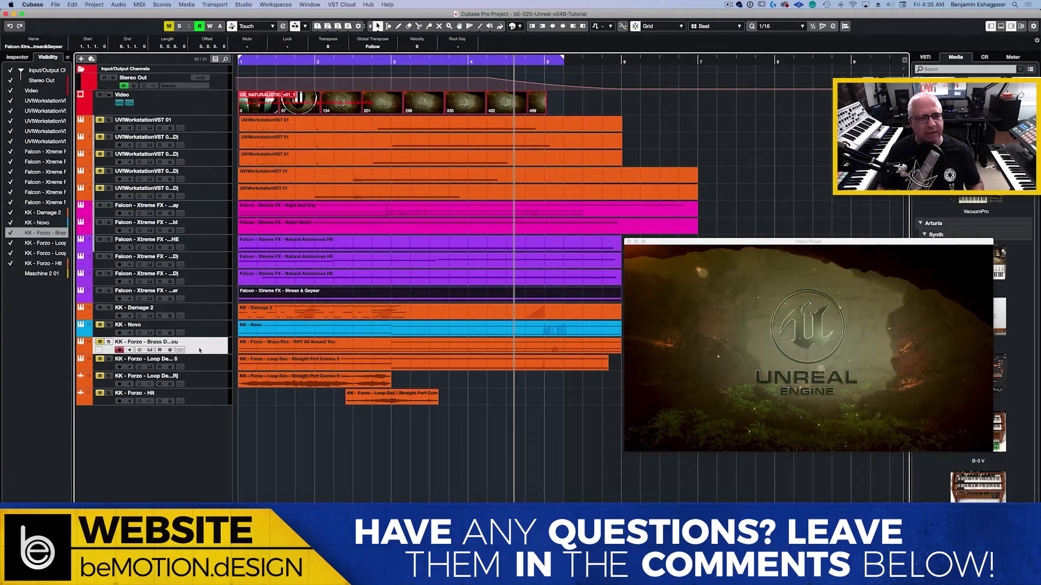
left_click(171, 350)
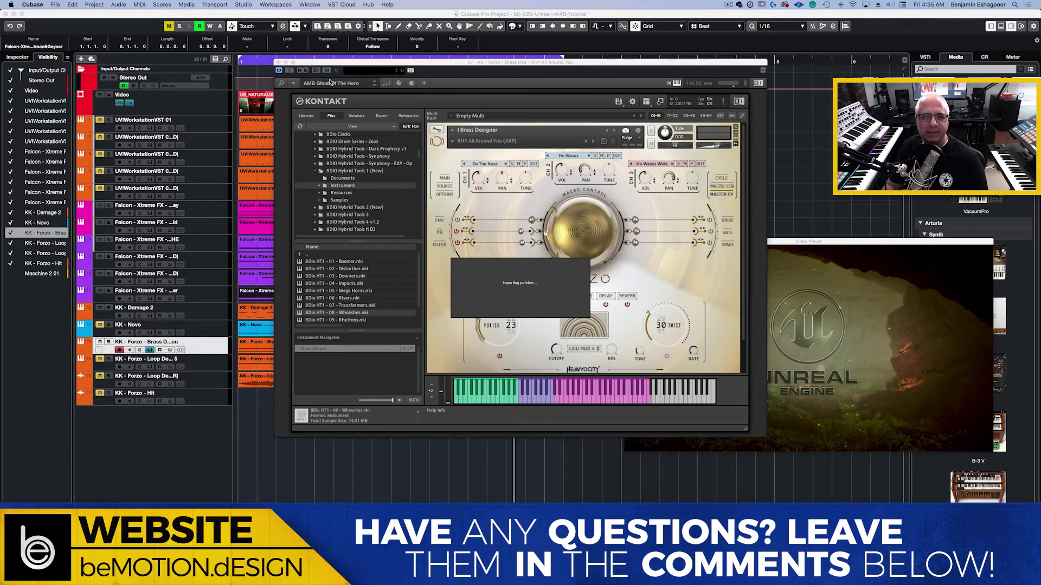
- Move the Kontakt window aside and unmute the first Forzo loop track
left_click_drag(348, 66, 470, 102)
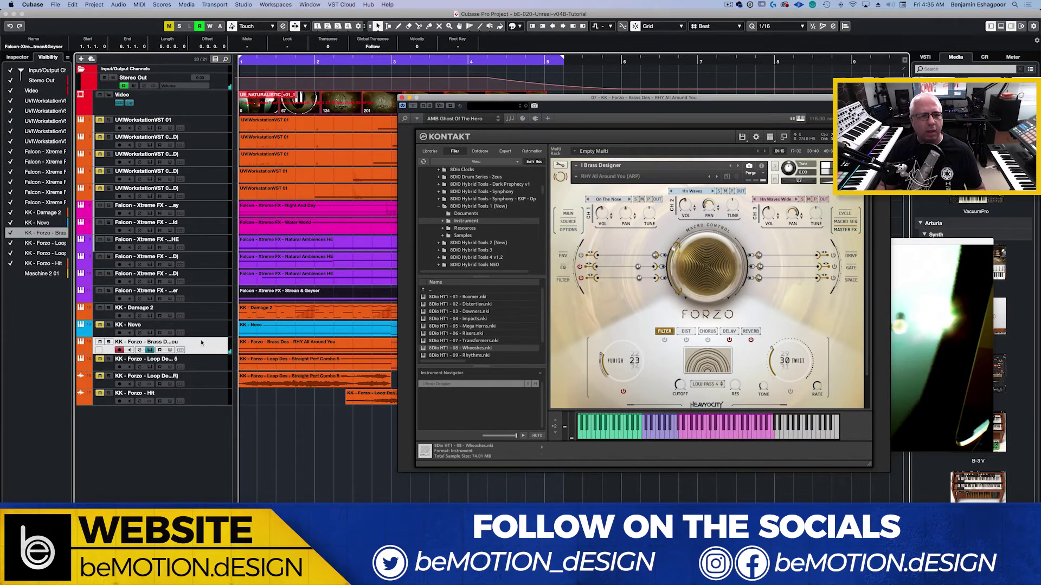
left_click(202, 342)
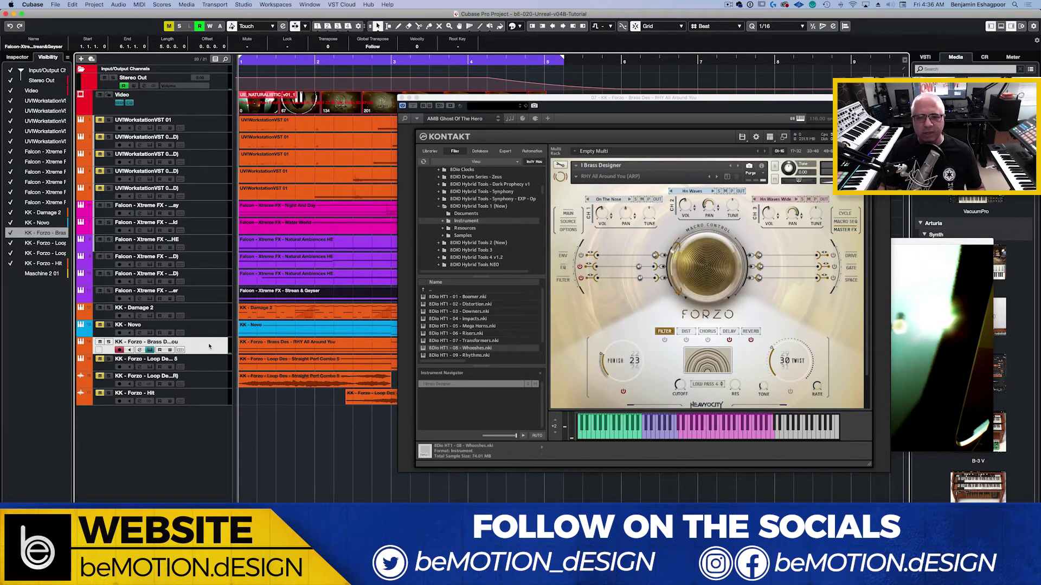
left_click(178, 368)
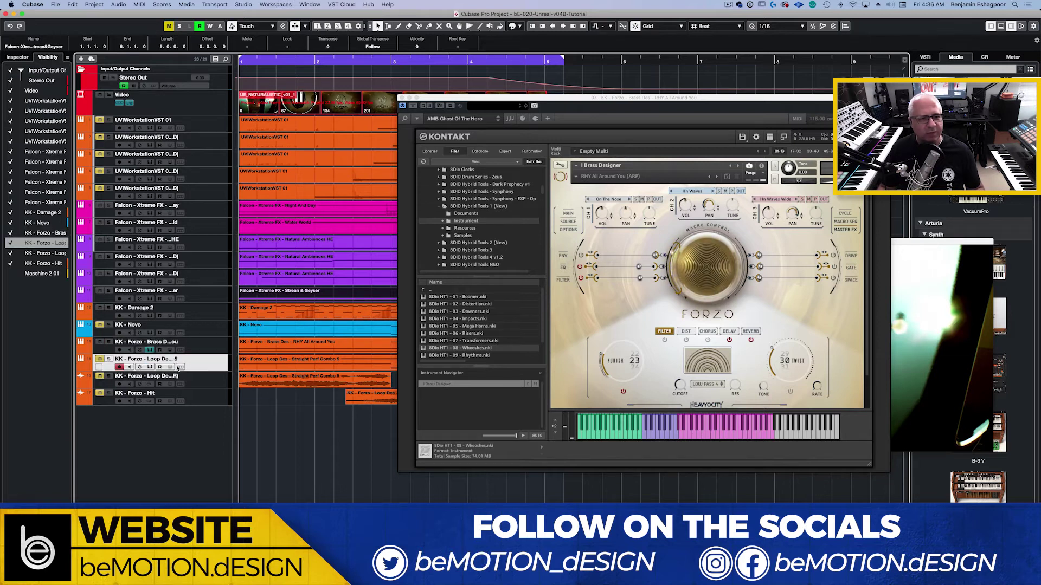
left_click(101, 360)
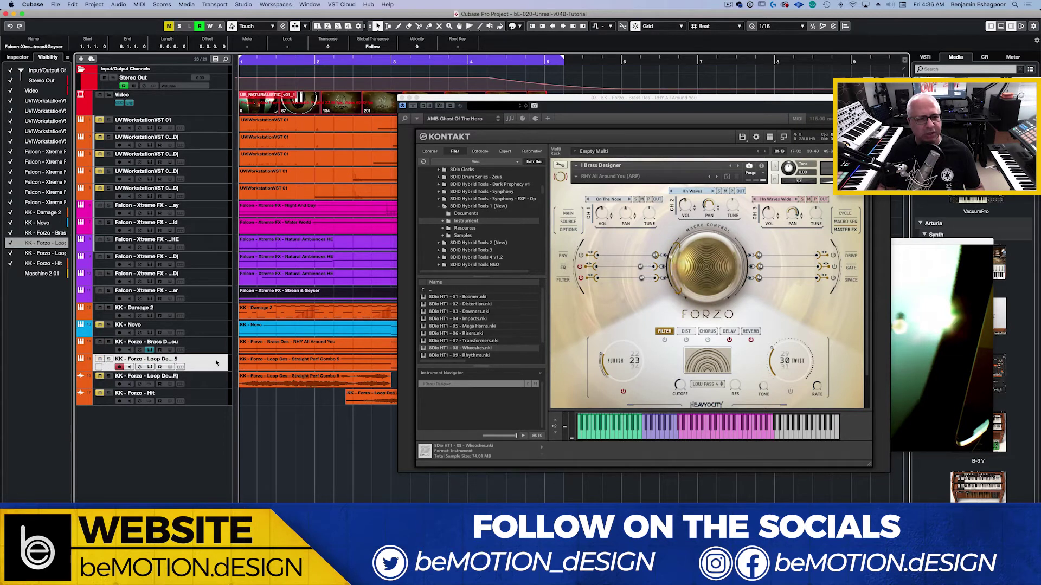
- Play the Forzo brass track soloed, add KK - Damage 2 to the solo, then close Kontakt
left_click(206, 348)
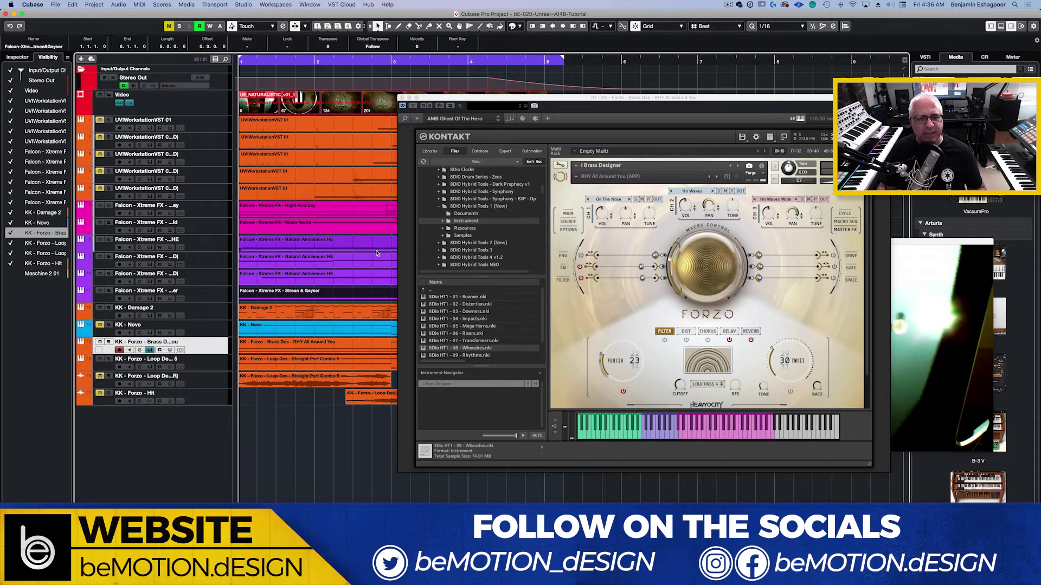
left_click_drag(440, 97, 467, 143)
left_click(108, 342)
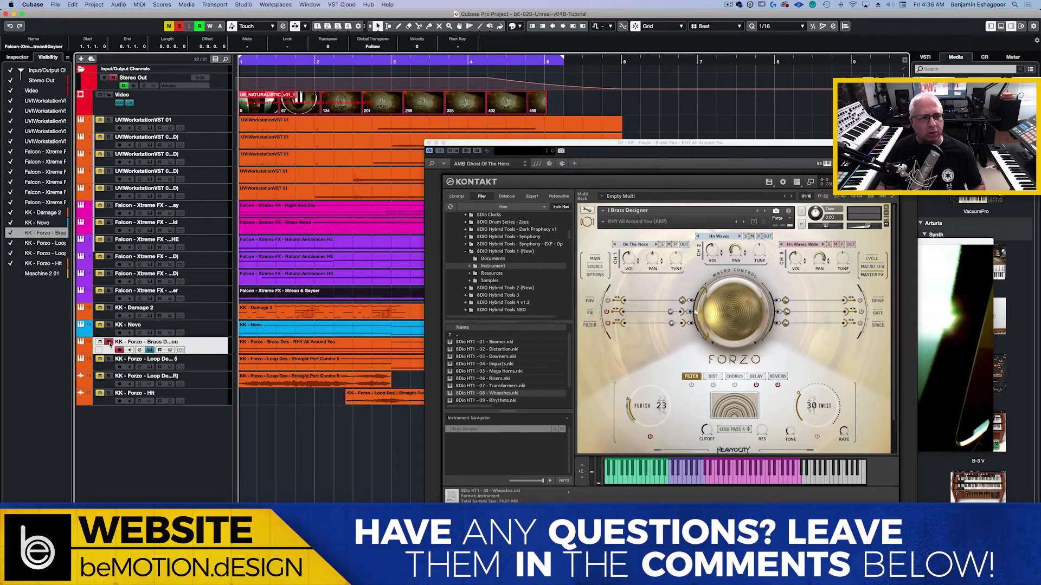
key("space")
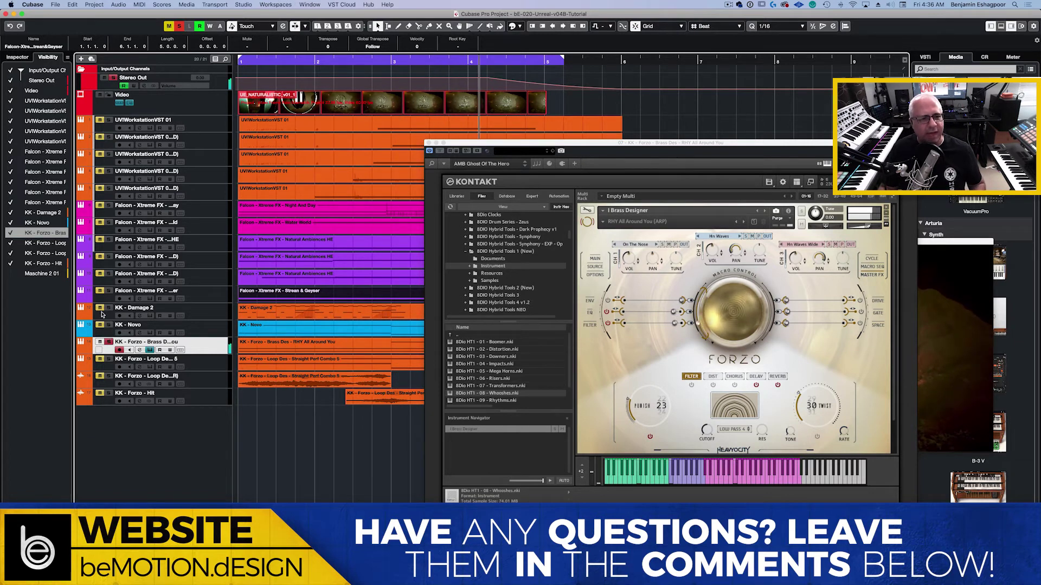
left_click(109, 307)
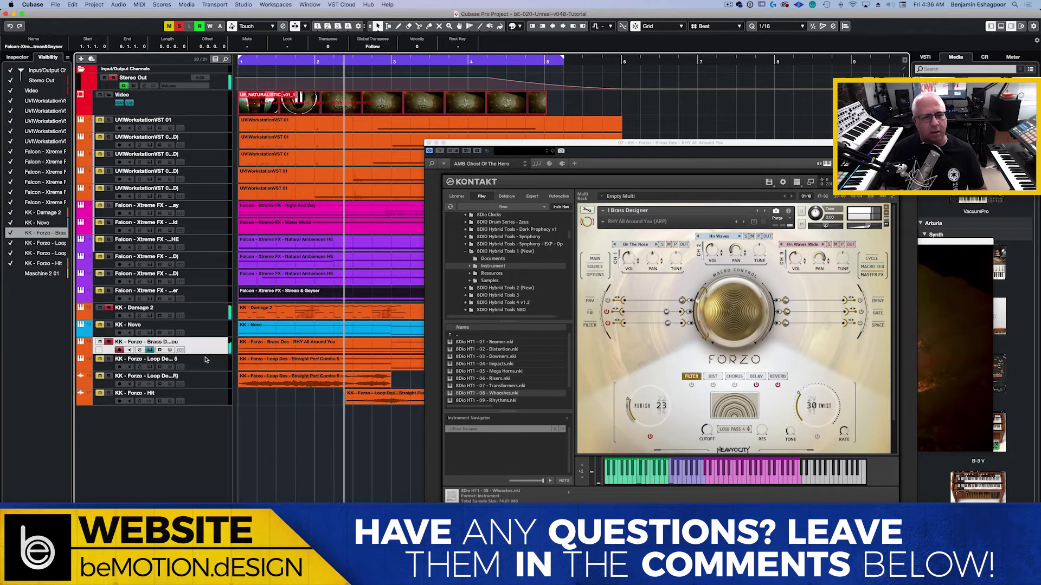
left_click(150, 350)
- Open the first Forzo loop track's Brass Loop Designer in Kontakt and solo that track
left_click(151, 369)
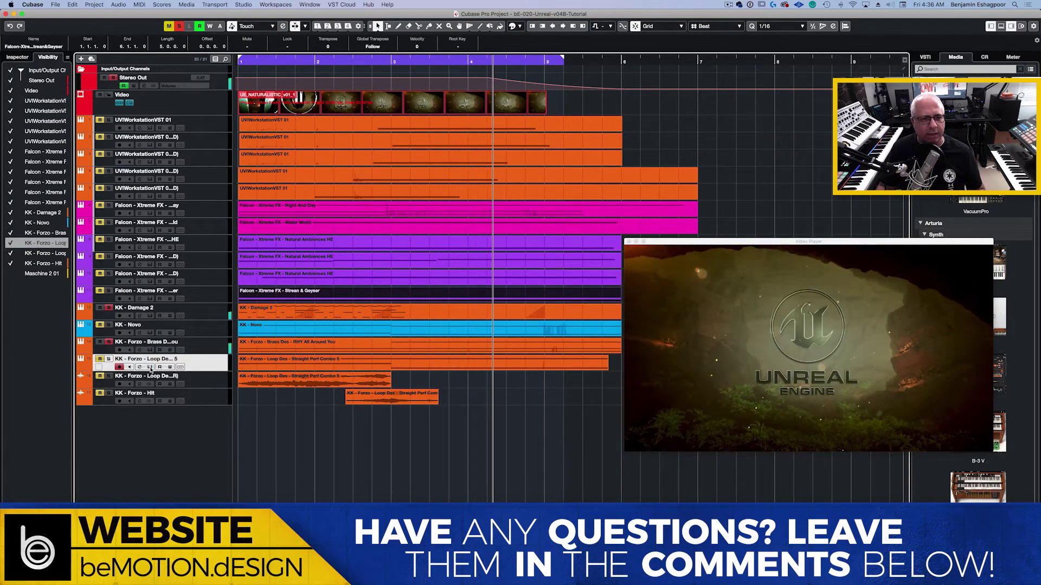
left_click(150, 367)
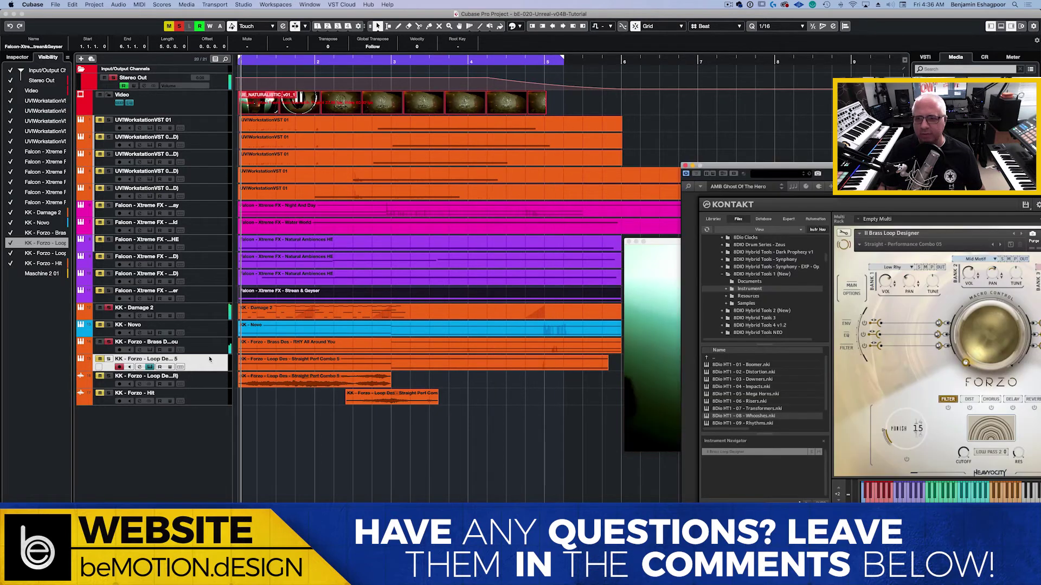
left_click_drag(778, 163, 590, 157)
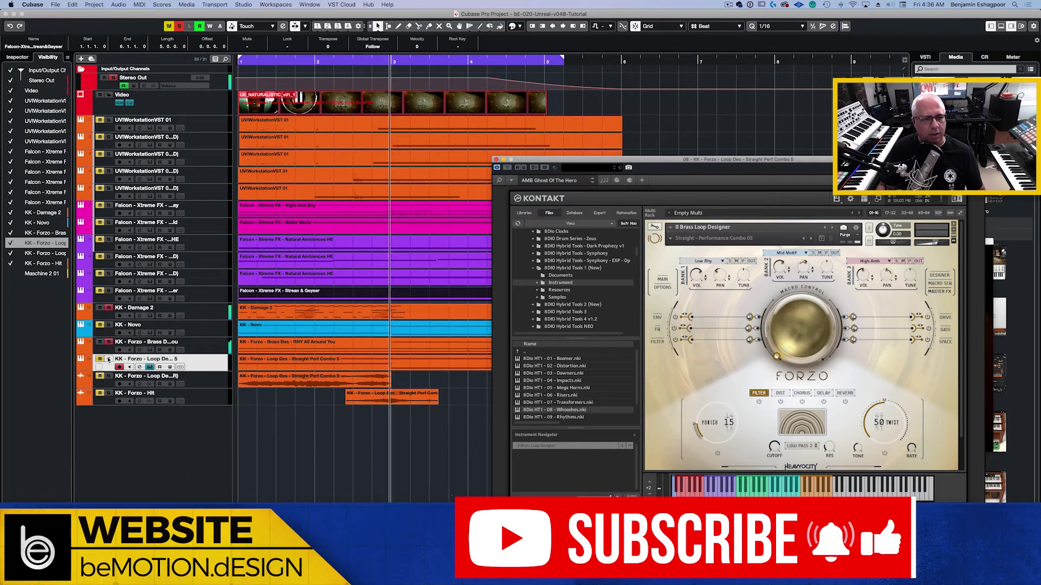
left_click(109, 359)
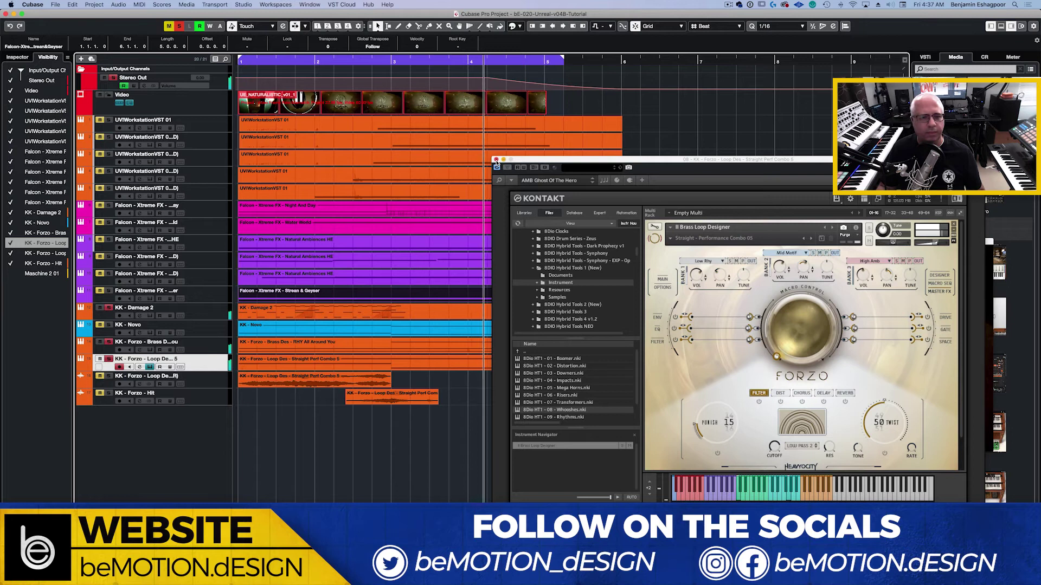
- Close the instrument and select the second Forzo loop track's audio event
left_click(496, 160)
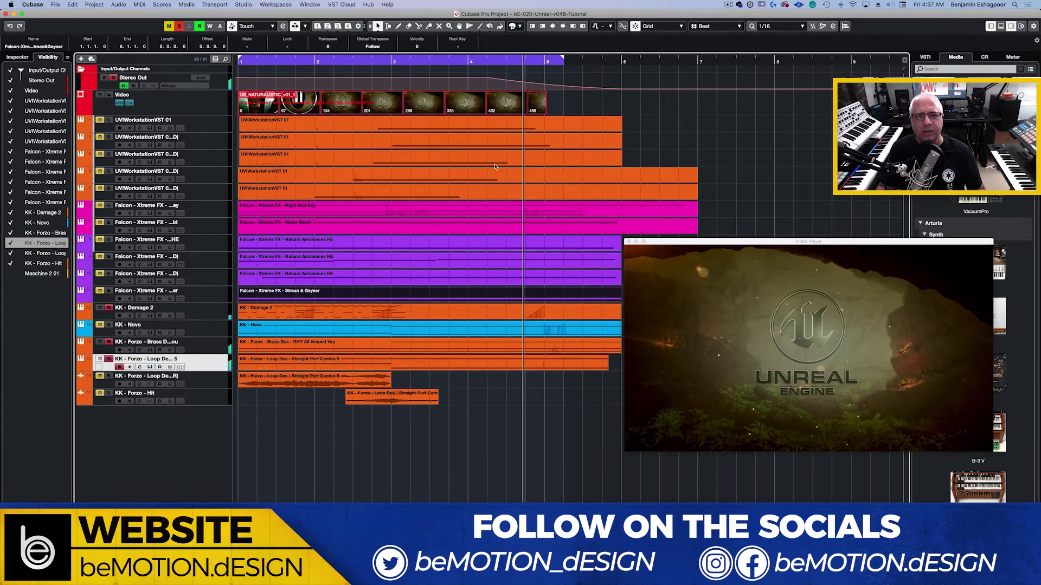
left_click(205, 382)
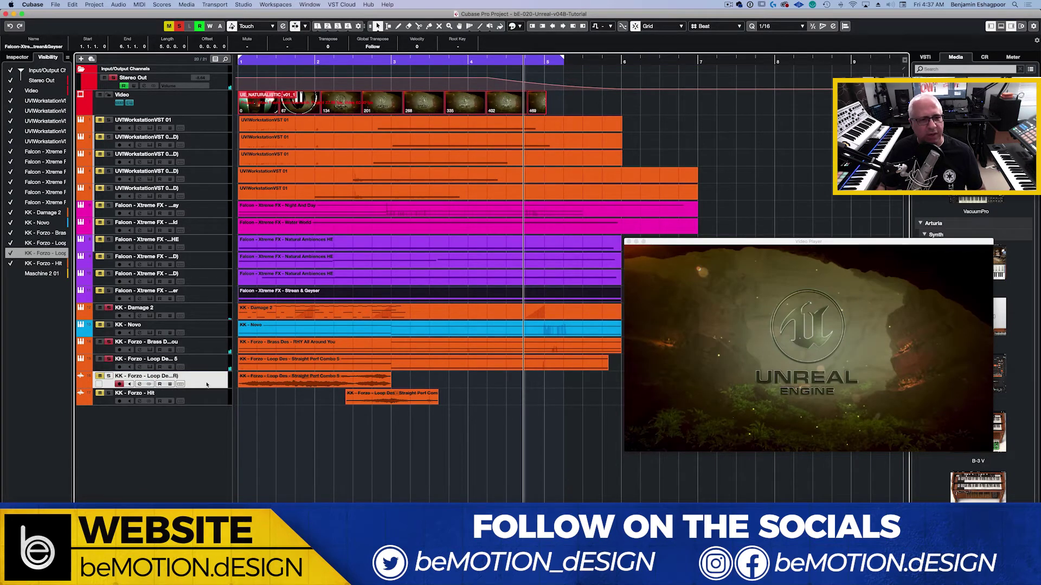
left_click(209, 403)
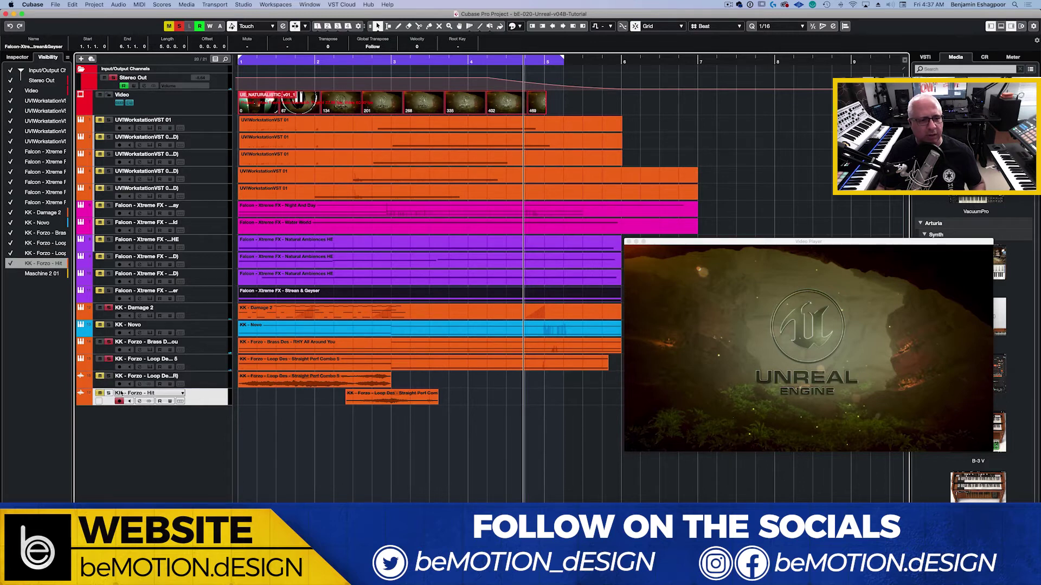
left_click(197, 384)
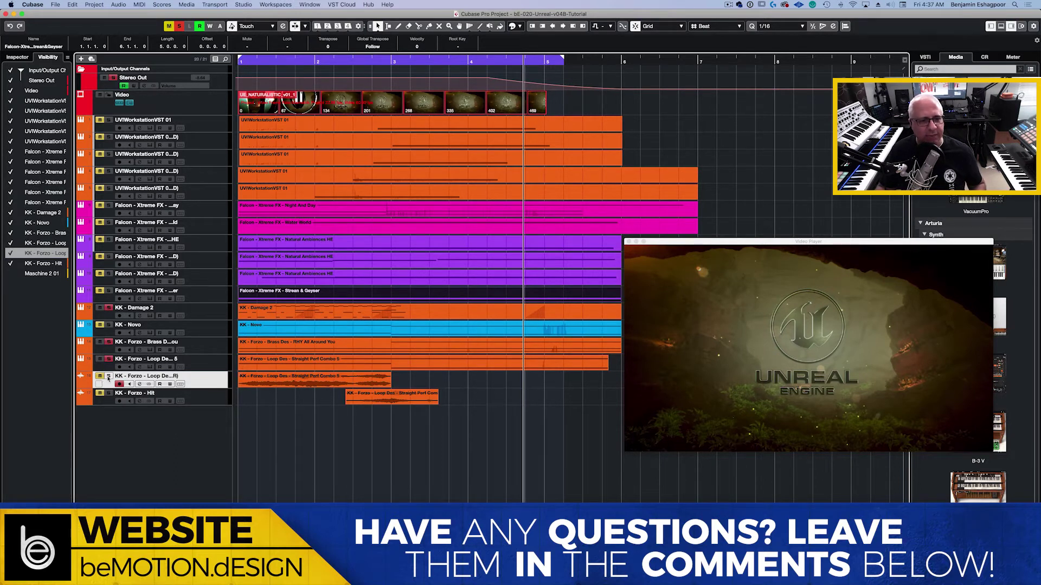
left_click(290, 387)
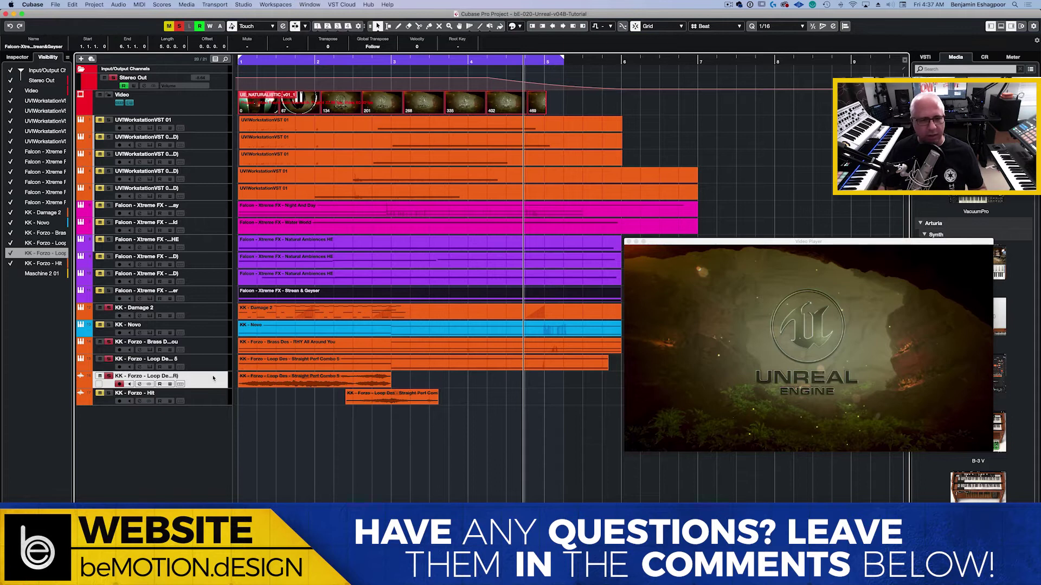
- Play from the project start, then solo KK - Novo and open its Novo instrument
key("Home")
key("space")
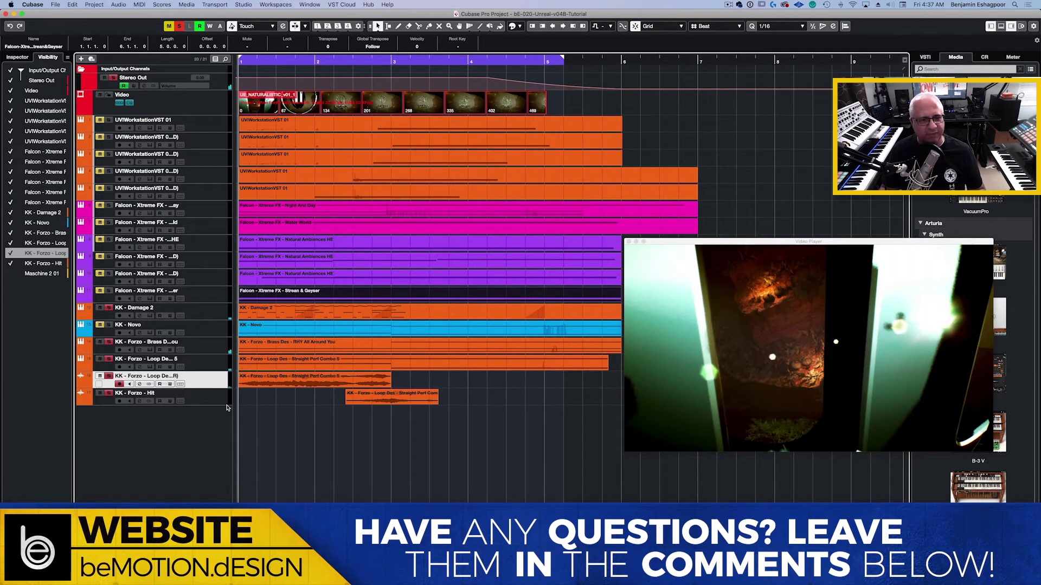
key("space")
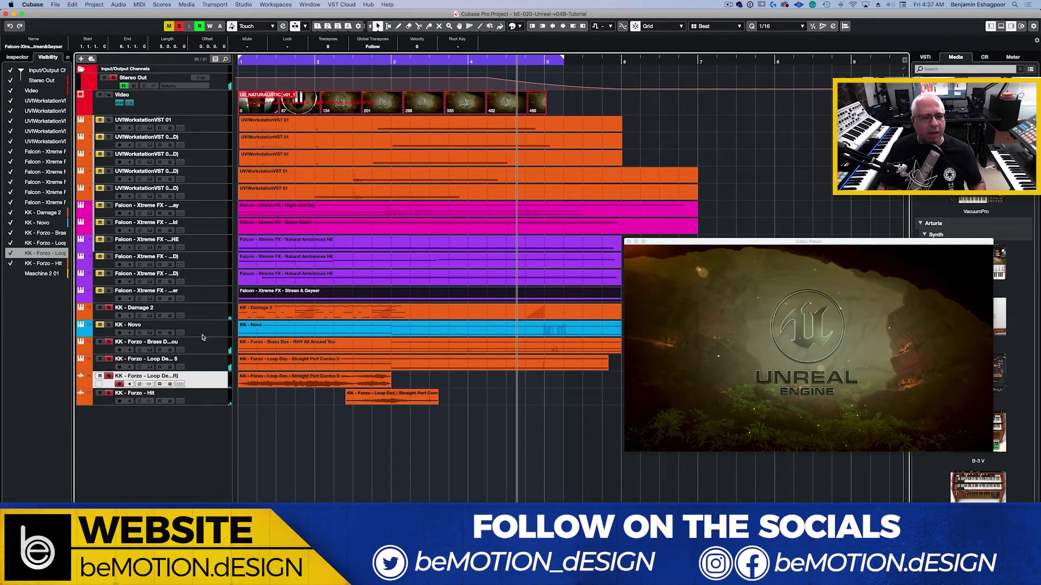
left_click(108, 326)
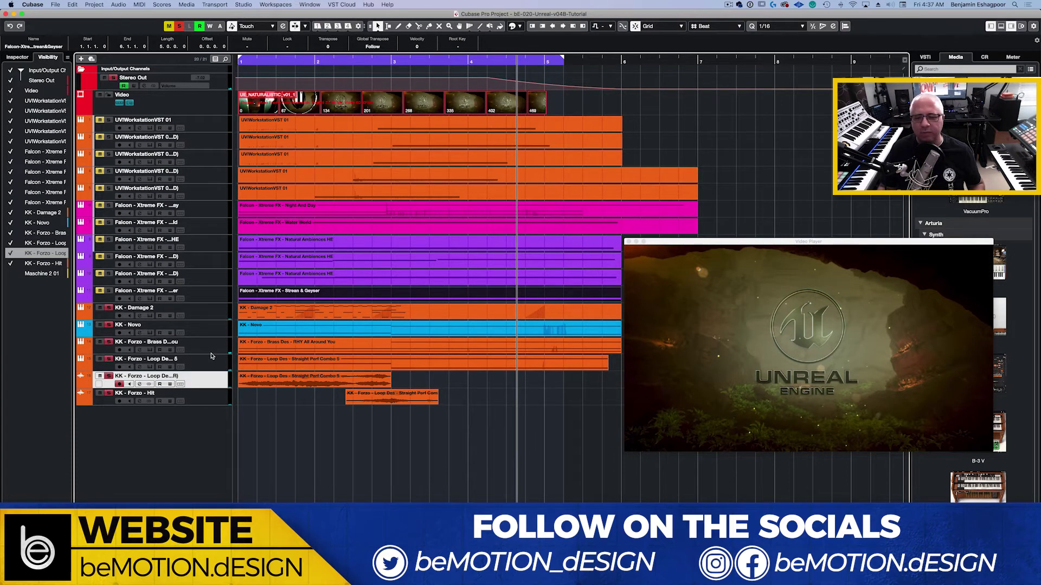
left_click(182, 340)
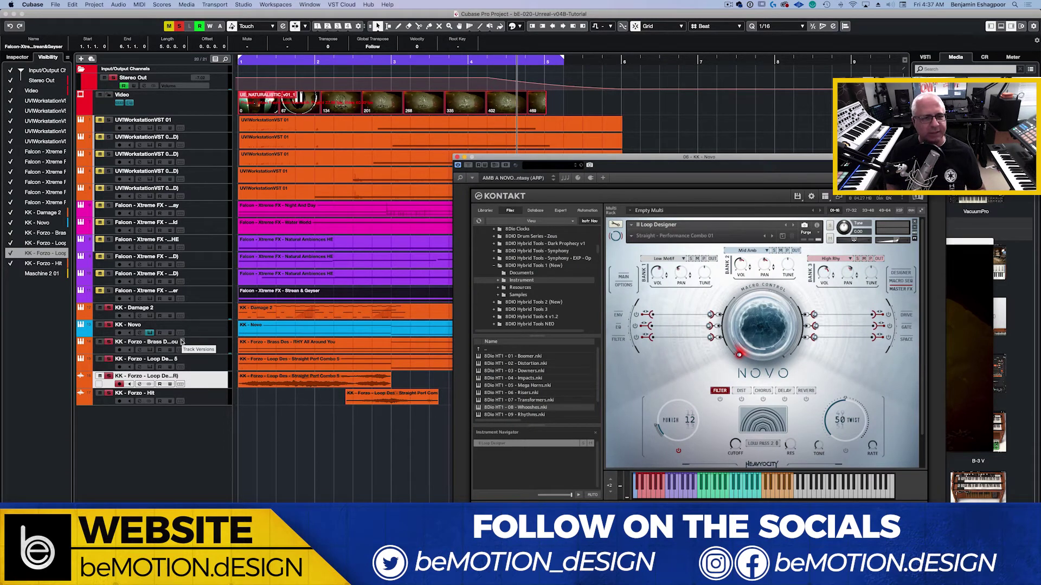
- Play with Novo soloed, then toggle mute on the KK tracks from Damage 2 to Forzo - Hit
key("space")
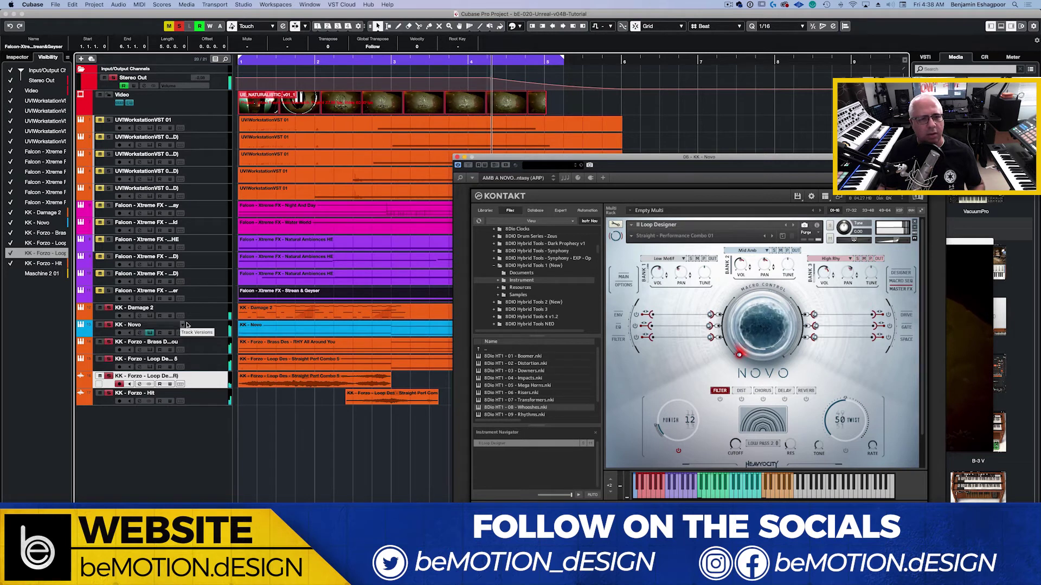
left_click(152, 333)
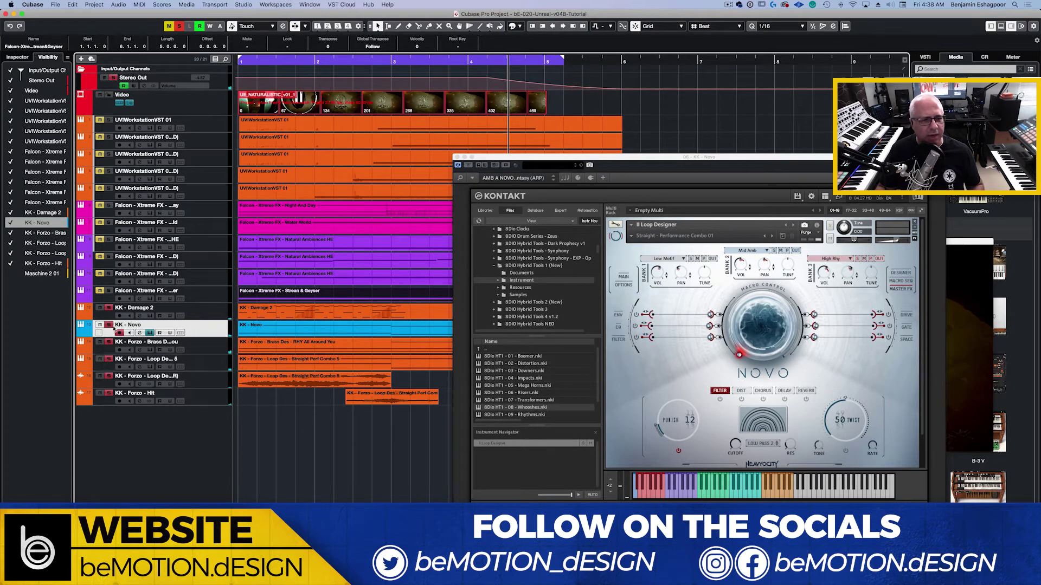
left_click(162, 310)
left_click(198, 397, "shift")
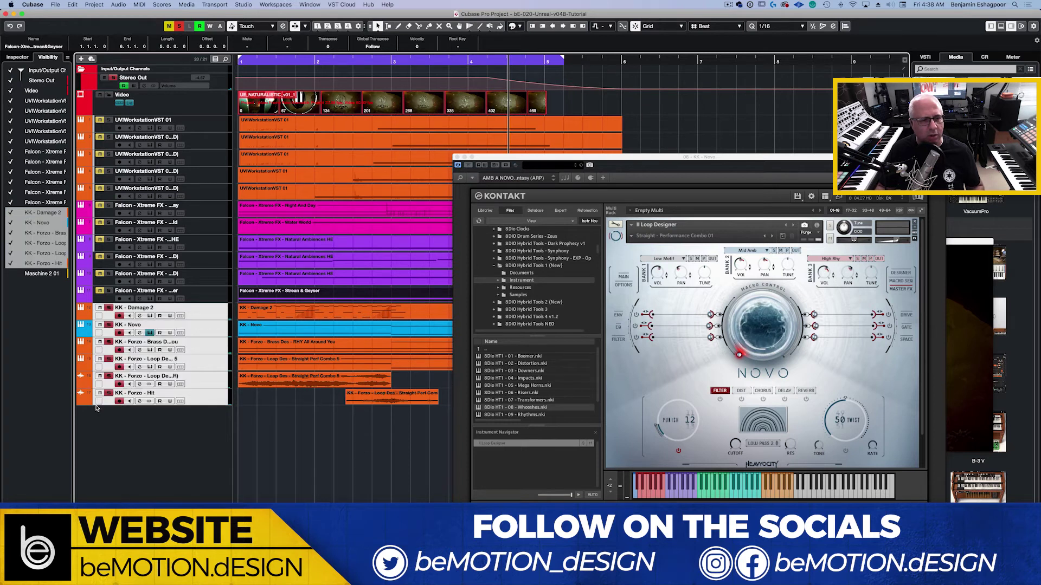
left_click(100, 393)
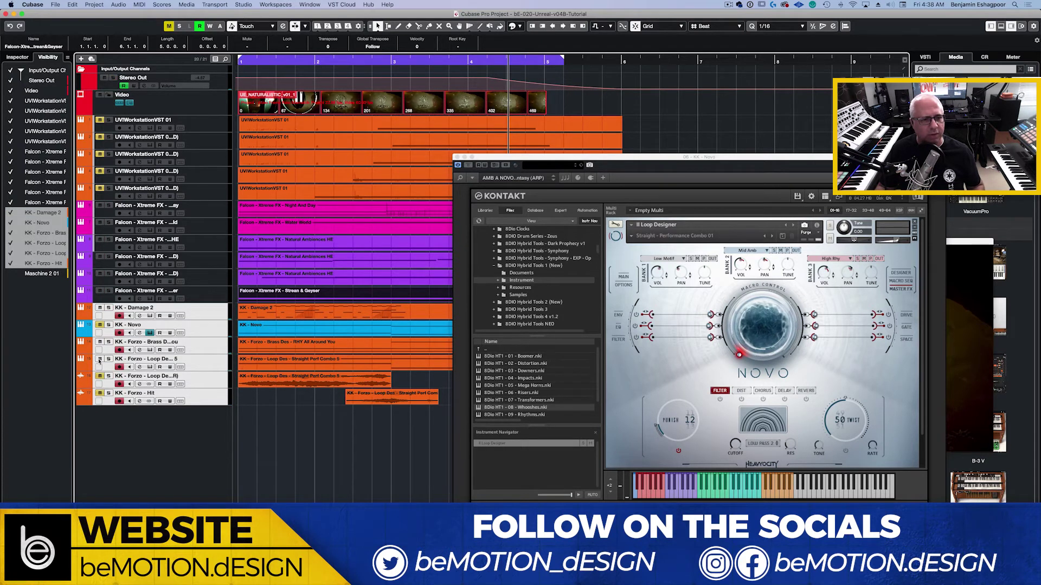
- Toggle mute on the Falcon tracks up through KK - Damage 2
left_click(194, 368)
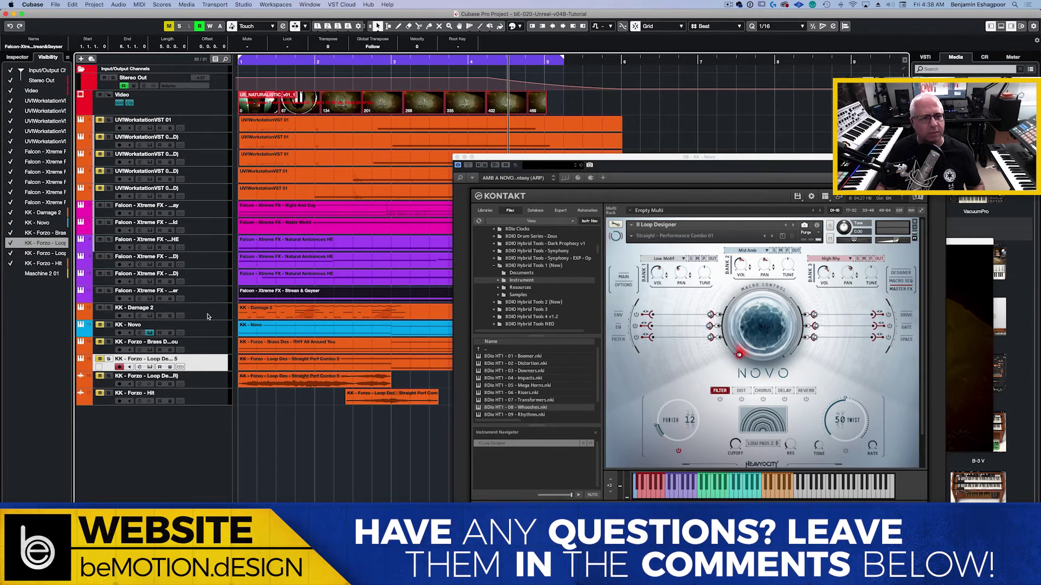
left_click(208, 316)
left_click(196, 207, "shift")
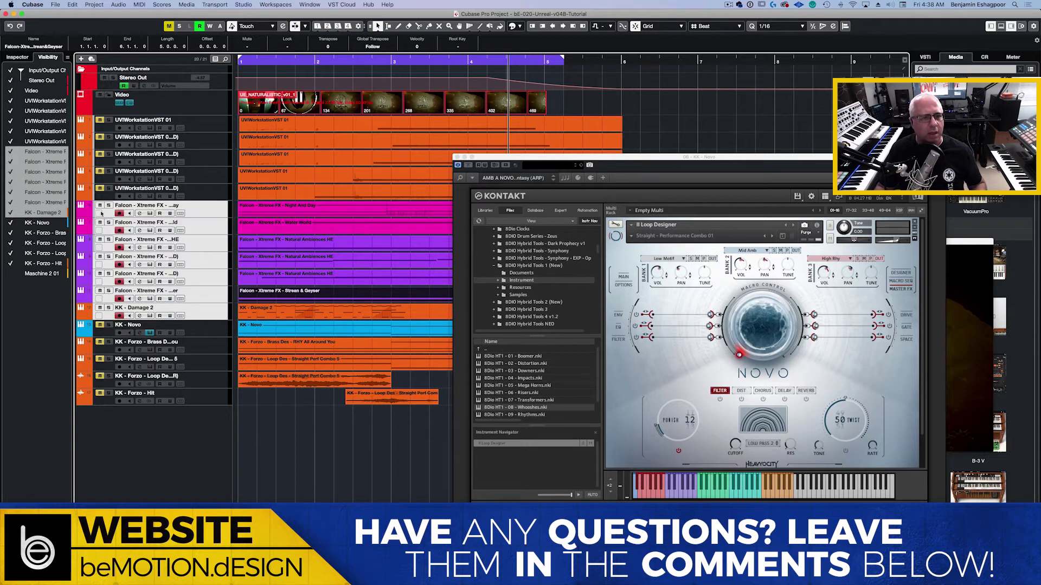
left_click(99, 206)
- Play KK - Novo from the start, soloing KK - Damage 2 alongside it
left_click(162, 329)
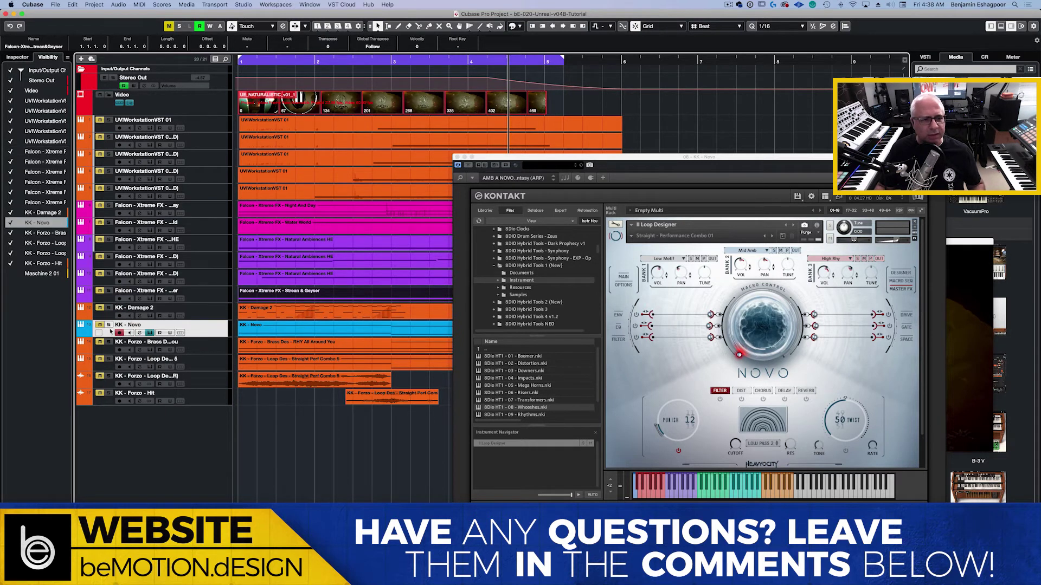
key("space")
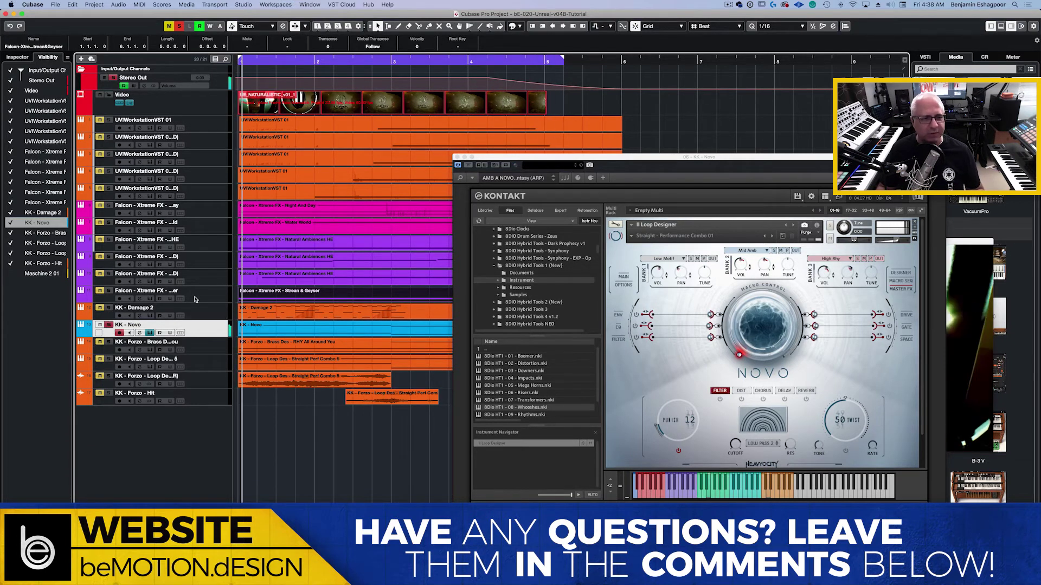
left_click(109, 308)
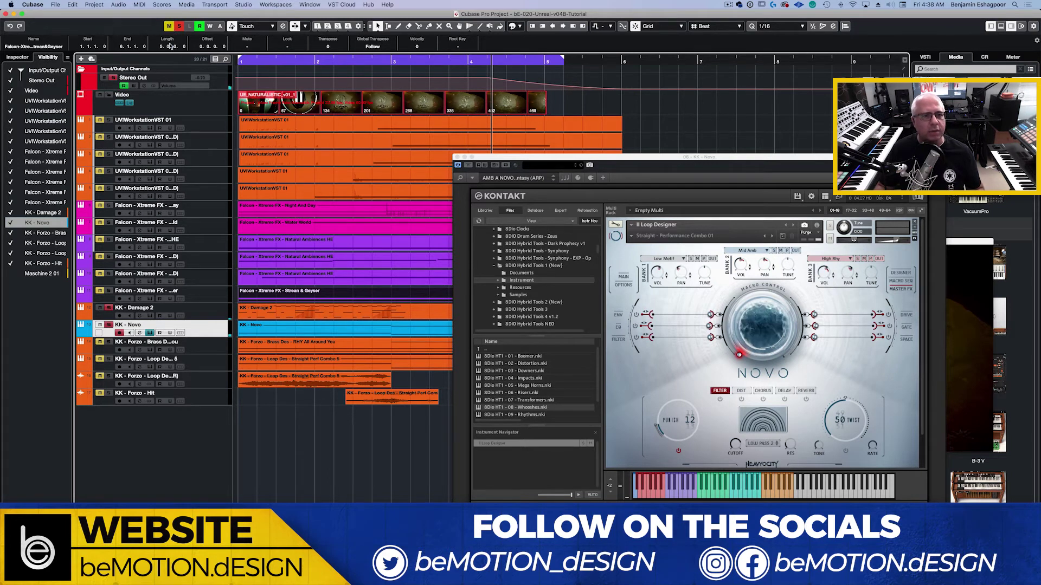
- Unsolo KK - Novo, clear all mutes, and solo the five UVIWorkstationVST tracks
left_click(179, 26)
left_click(169, 27)
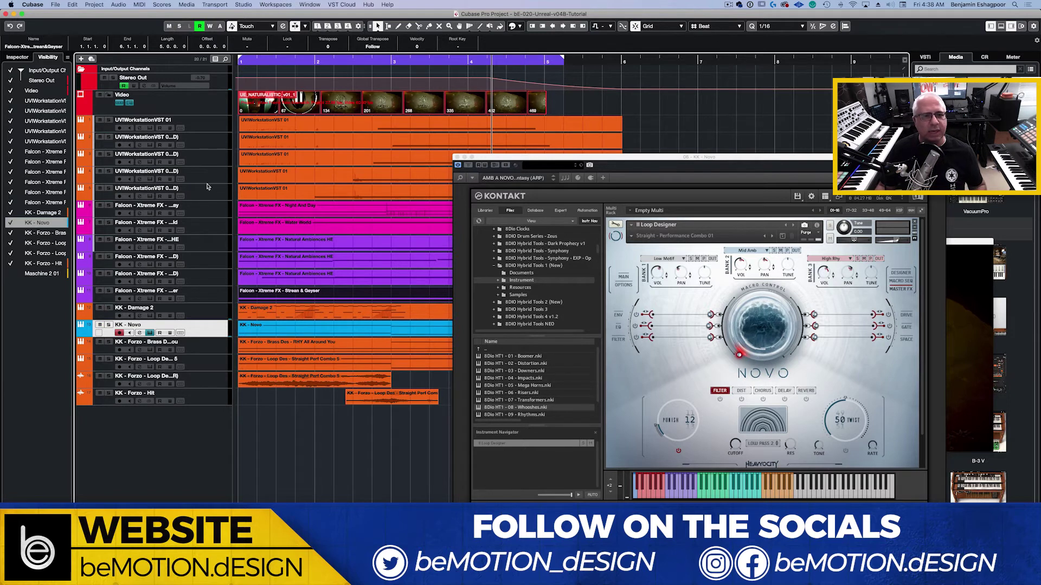
left_click(206, 196)
left_click(200, 126, "shift")
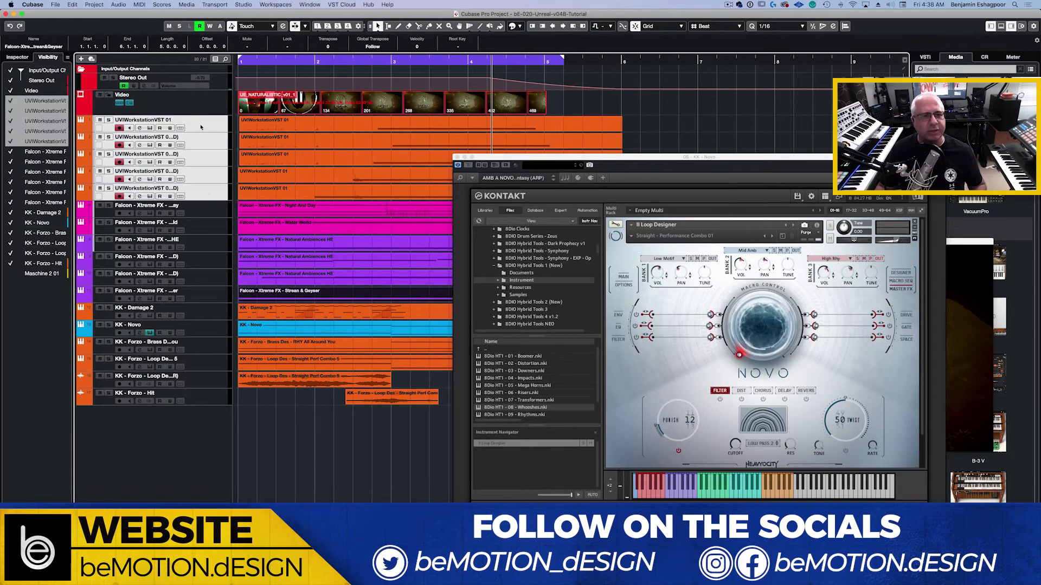
left_click(108, 120)
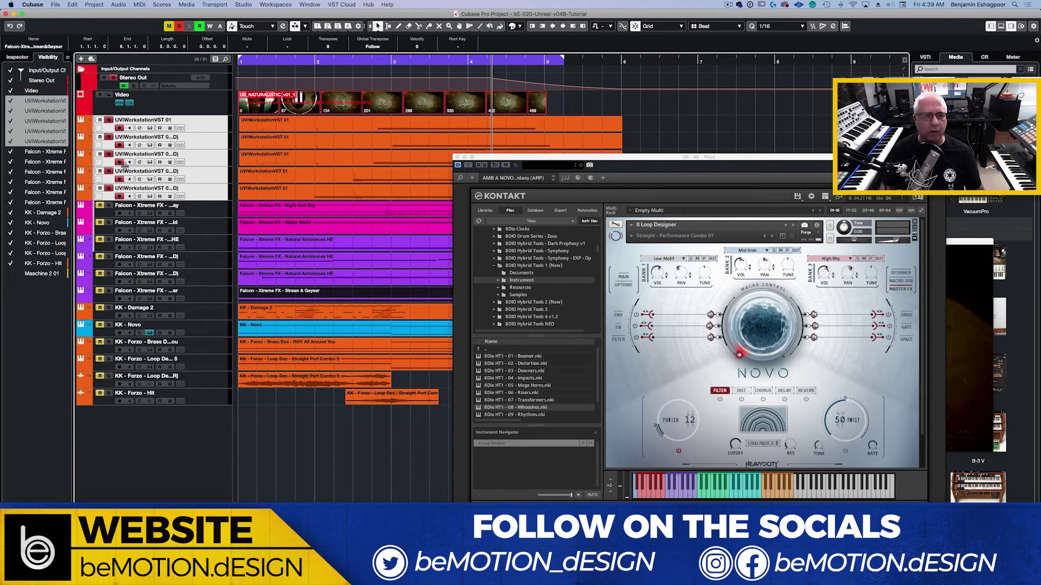
- Open the fifth UVI track's Meteor instrument and audition the 1.21 Gigawatts riser twice
left_click(206, 192)
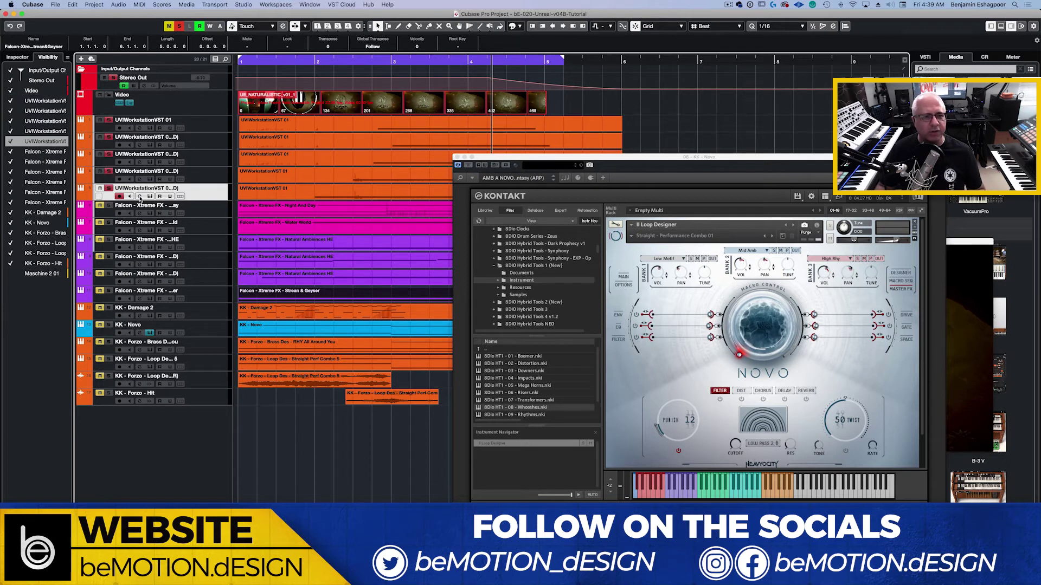
left_click(149, 197)
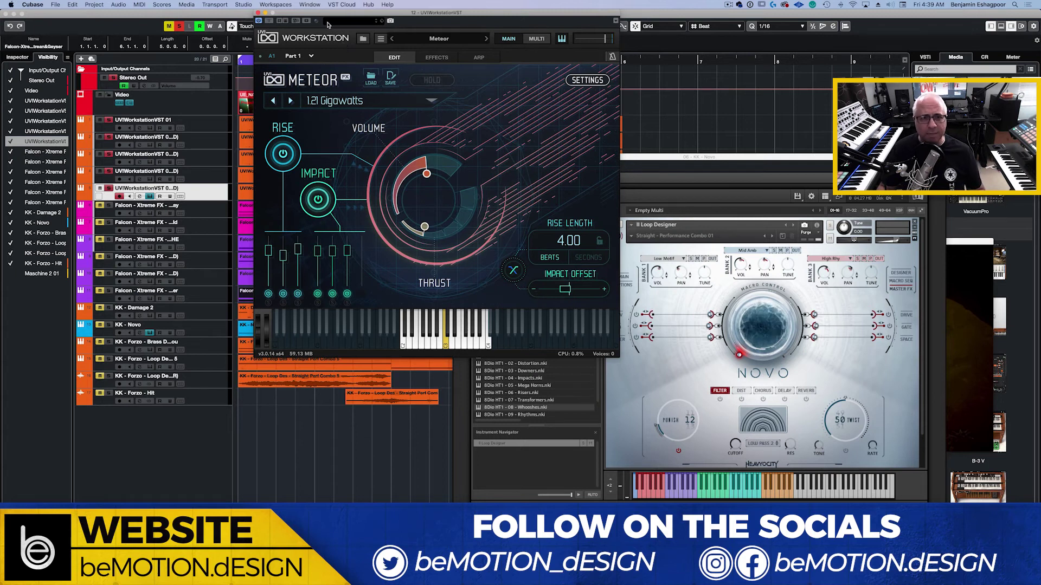
left_click_drag(322, 19, 422, 152)
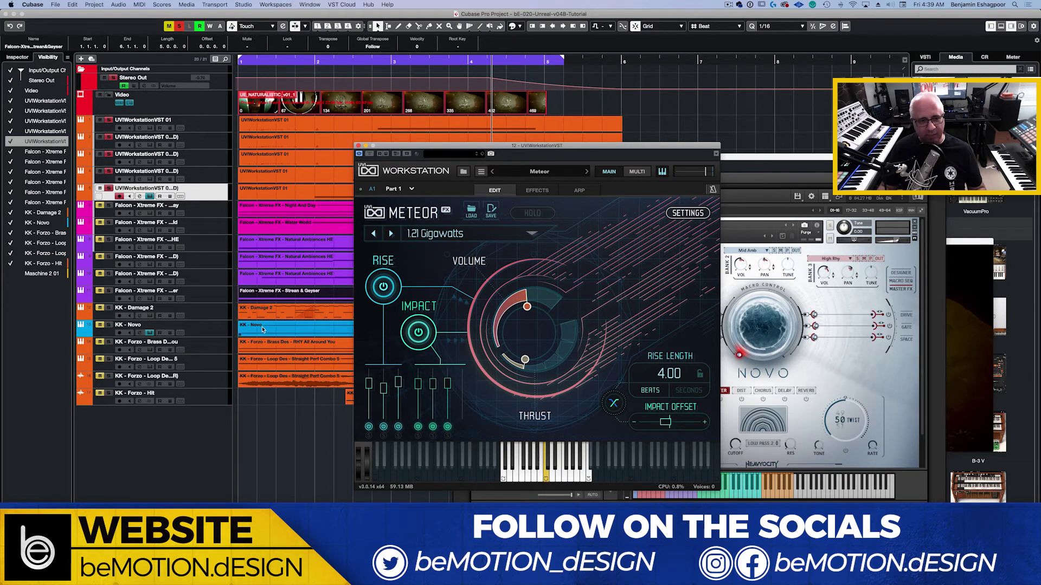
left_click(546, 478)
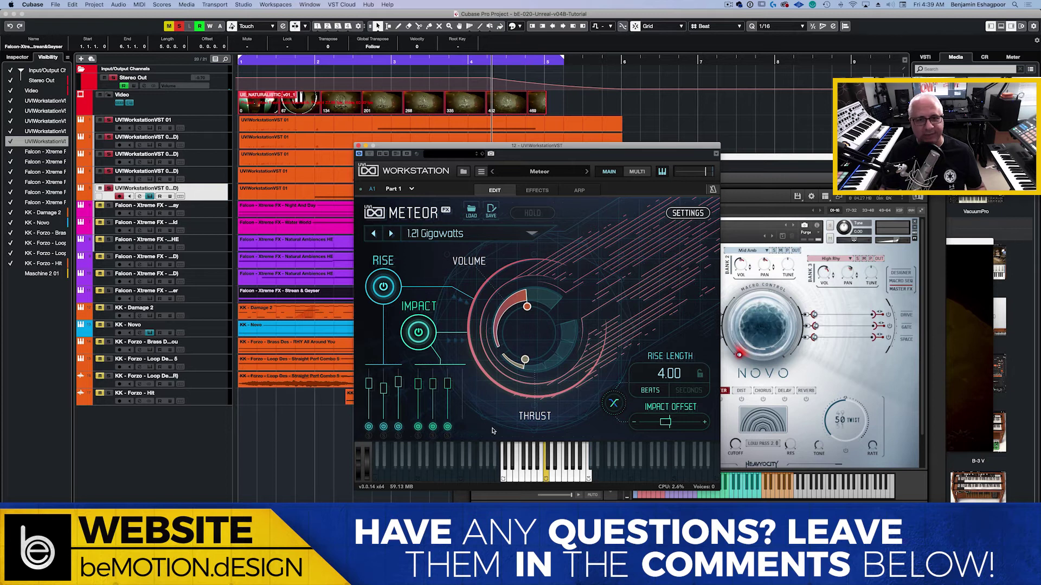
left_click(547, 476)
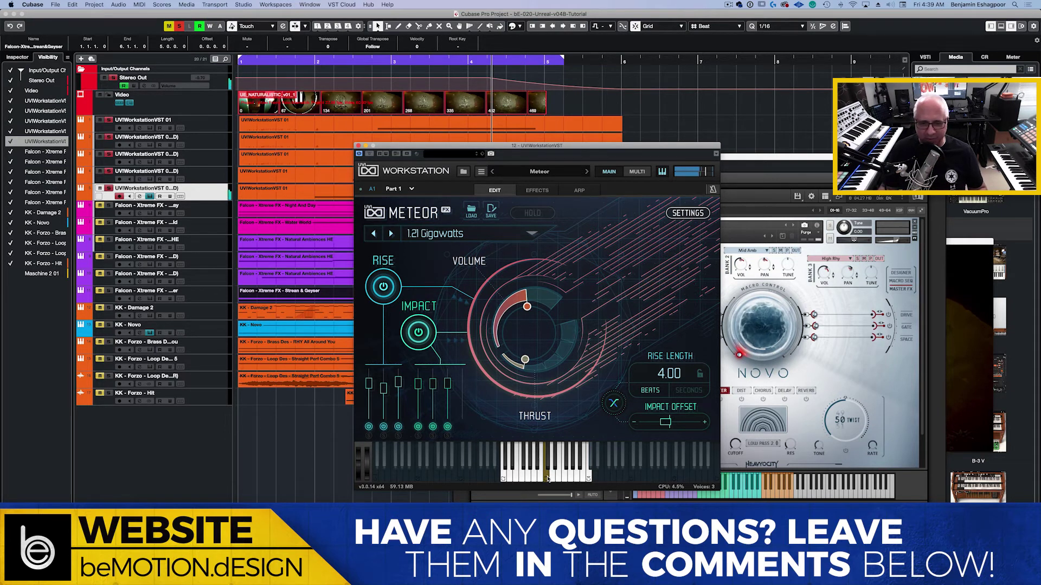
- Open the fourth UVI track's Meteor instrument on the A Prophet preset
left_click(195, 178)
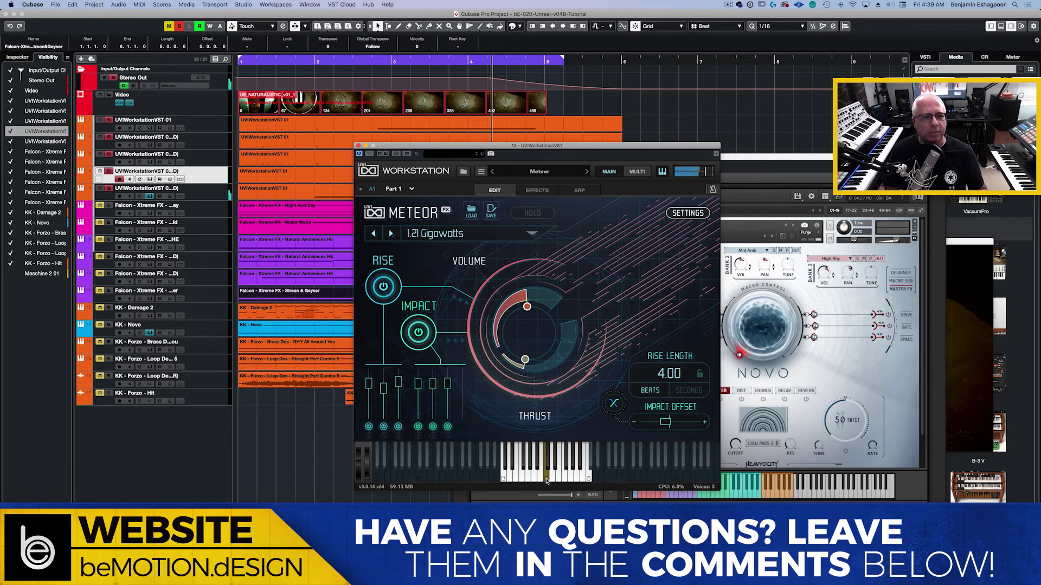
left_click(208, 179)
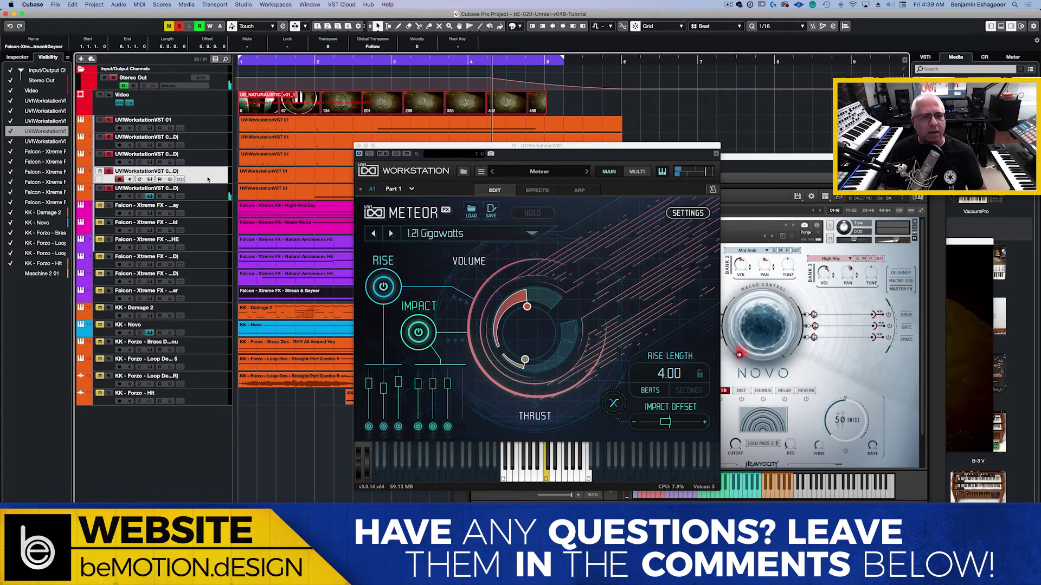
left_click(149, 180)
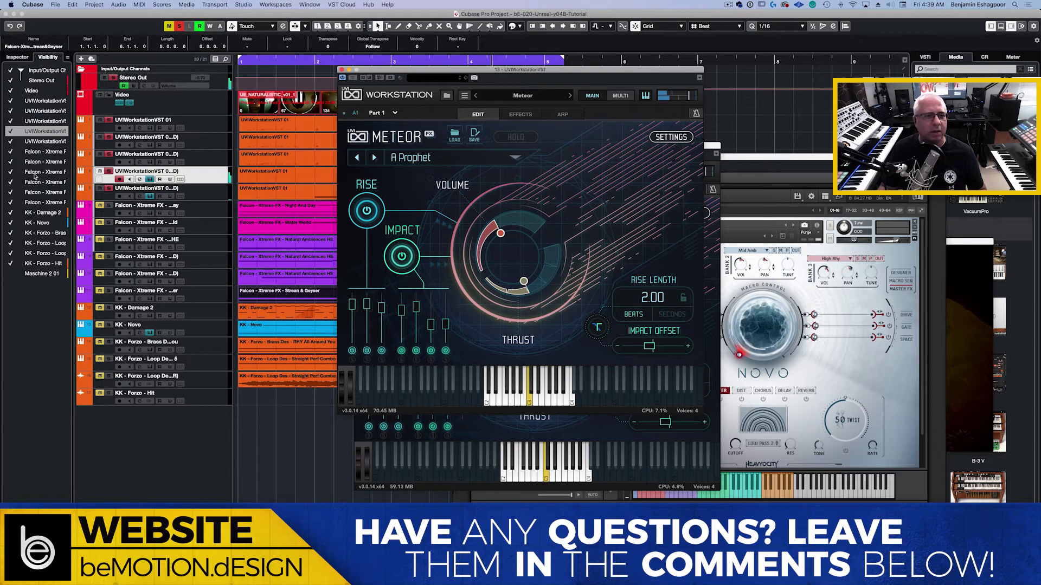
- Close both Meteor windows and the Kontakt Novo window while starting playback
left_click(149, 180)
left_click(151, 196)
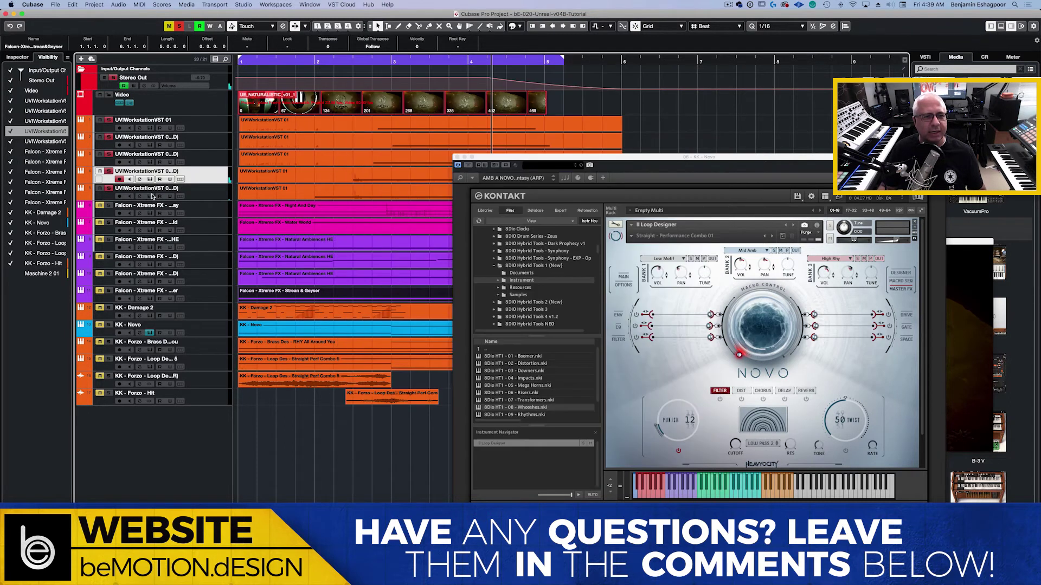
left_click(202, 194)
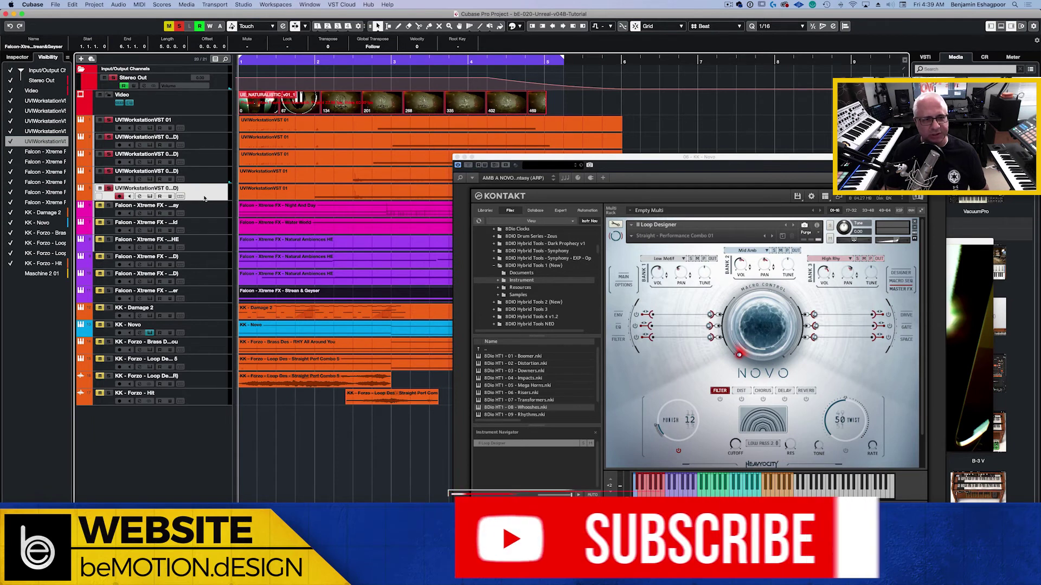
key("space")
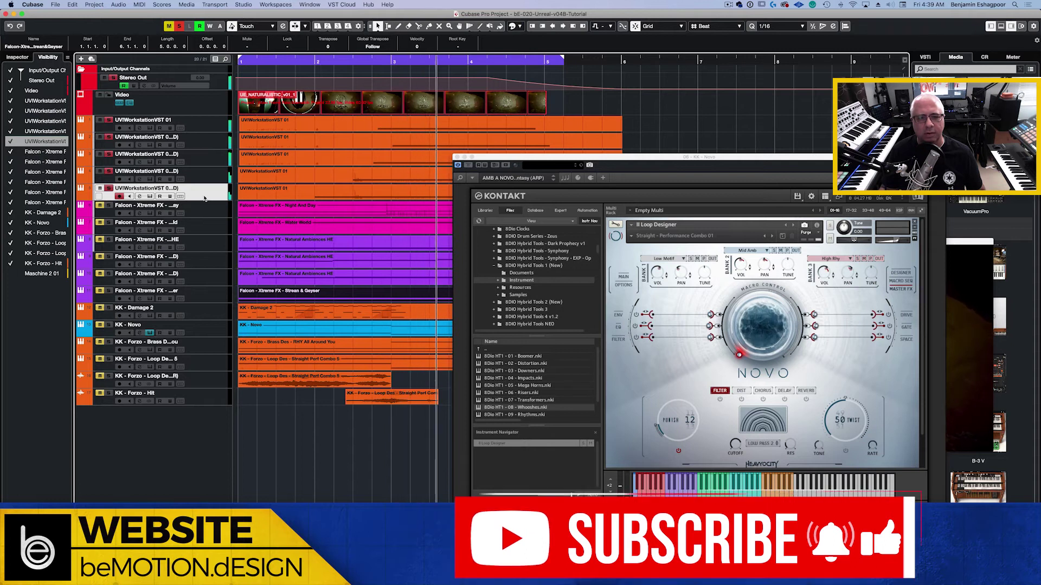
left_click(457, 157)
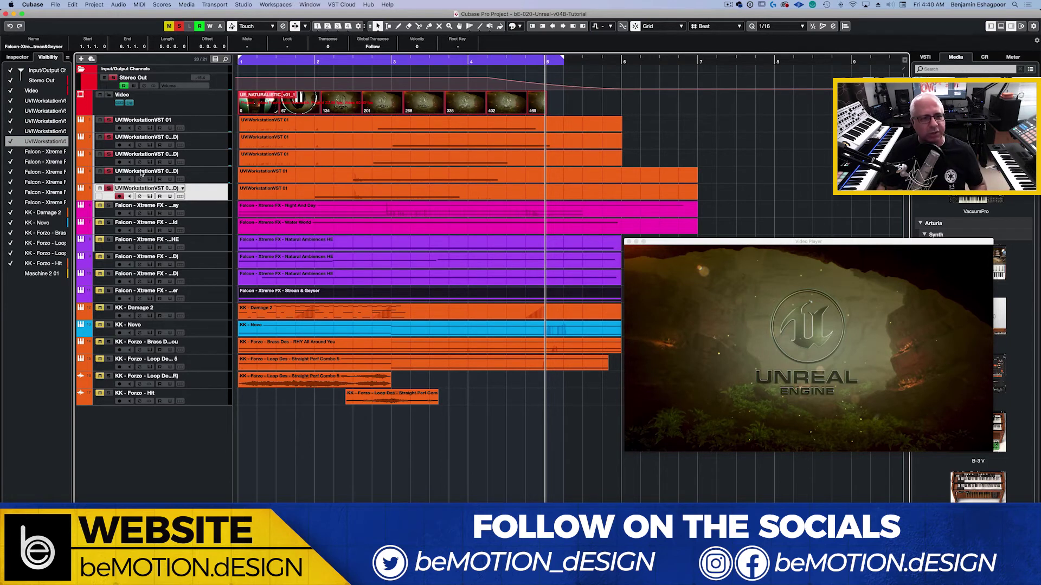
- Deactivate all solos and mutes, then play the project alongside the video
left_click(179, 26)
left_click(169, 26)
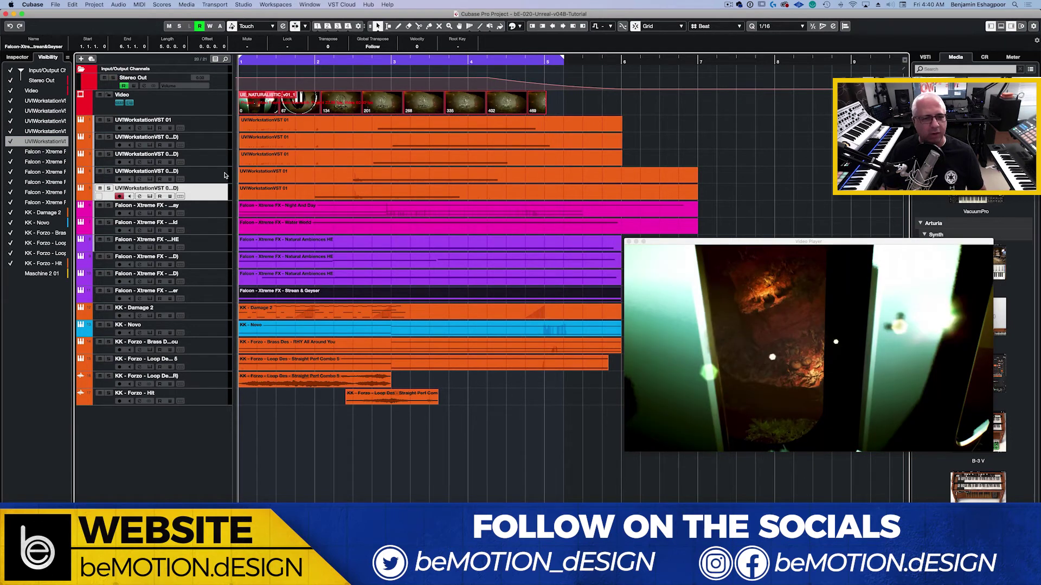
key("space")
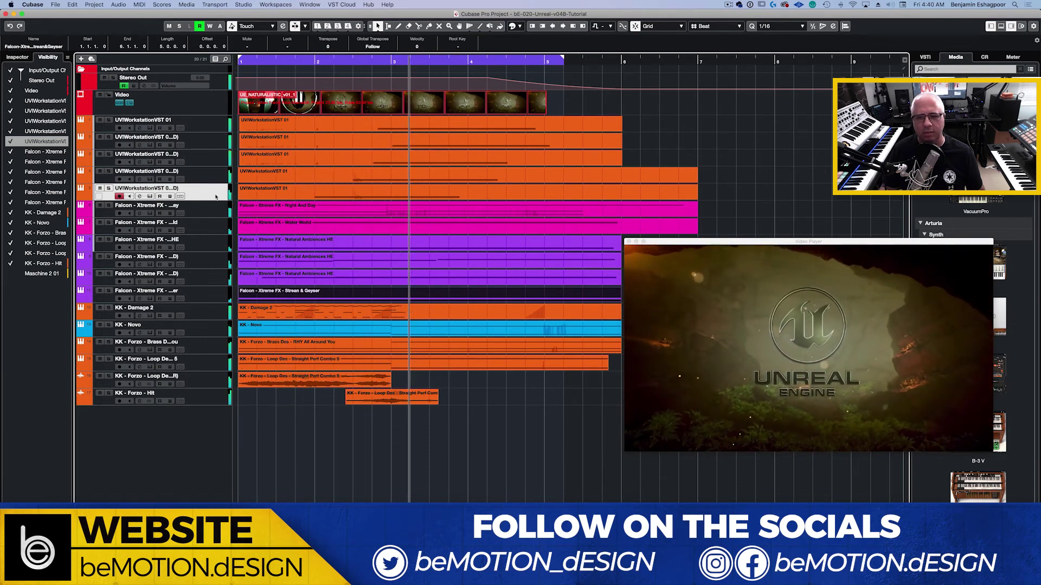
- Mute and hide the Maschine 2 01 track, then play the full mix from the start
left_click(41, 273)
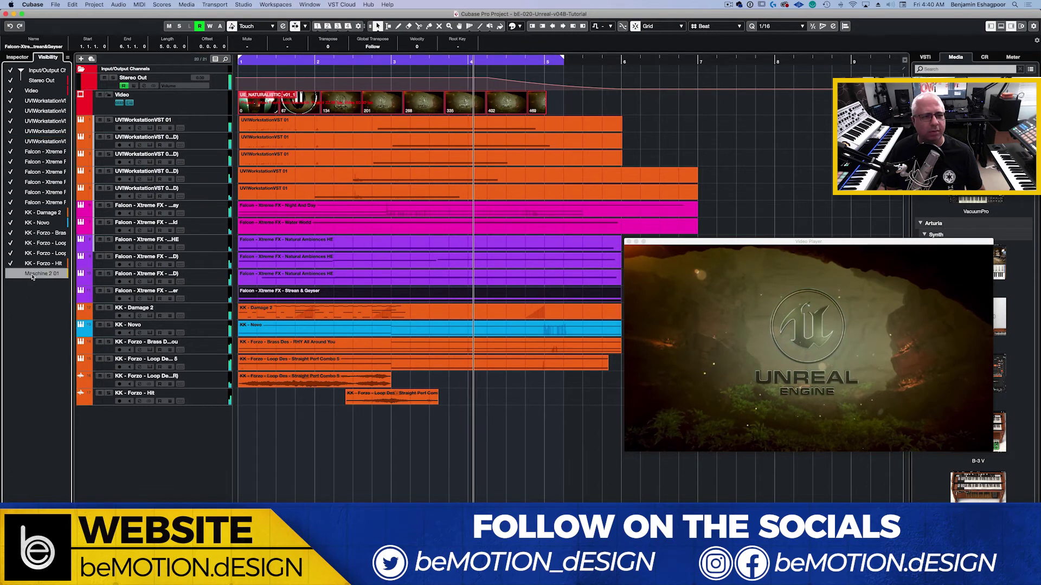
left_click(9, 274)
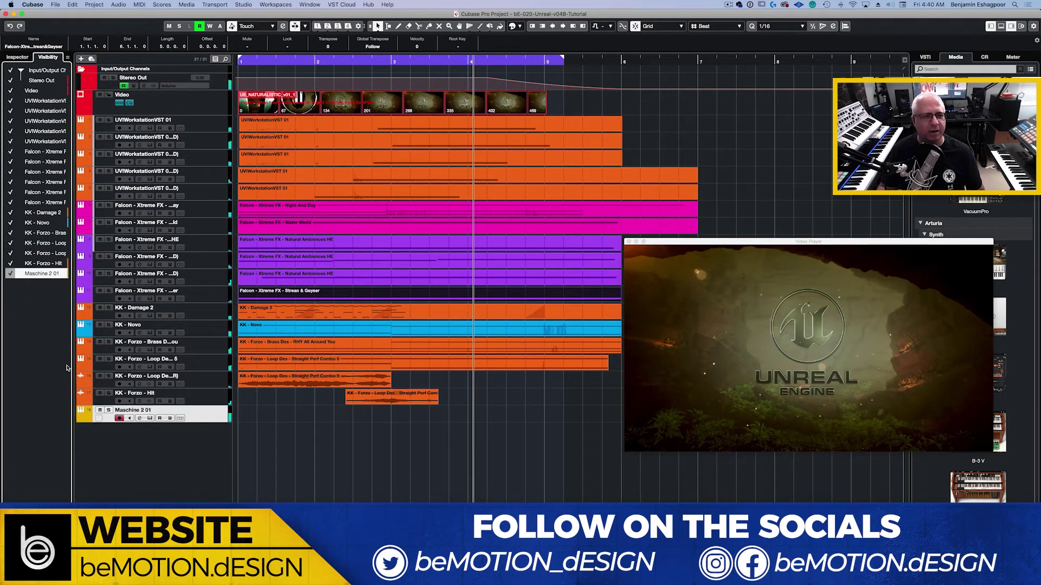
left_click(100, 410)
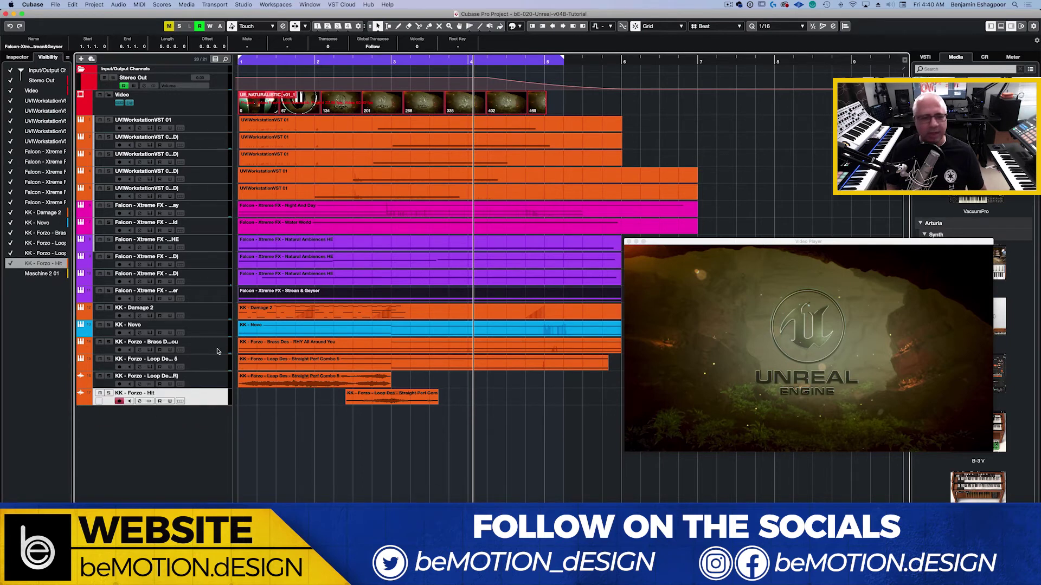
key("Home")
key("space")
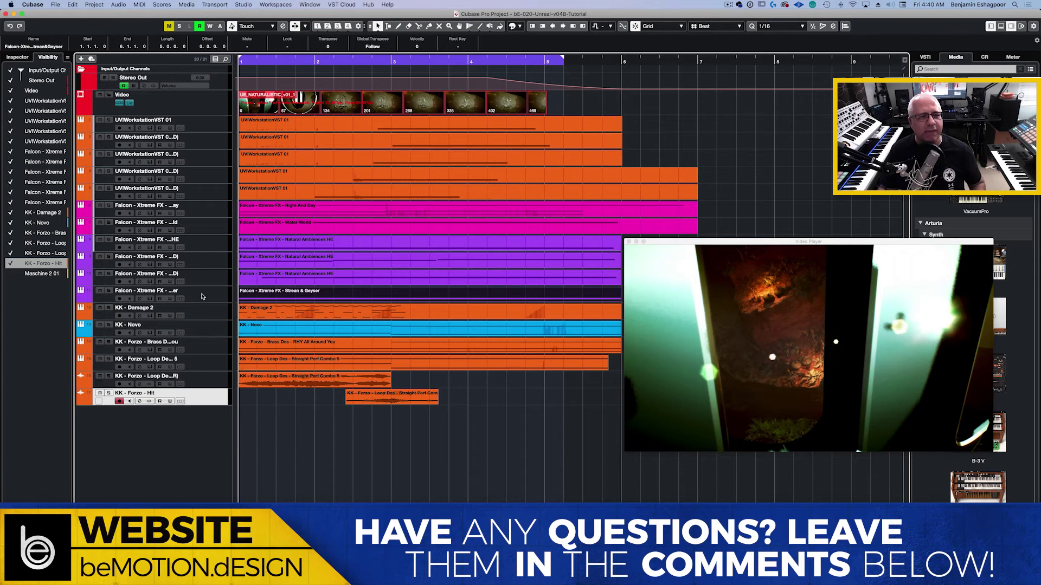
left_click(202, 296)
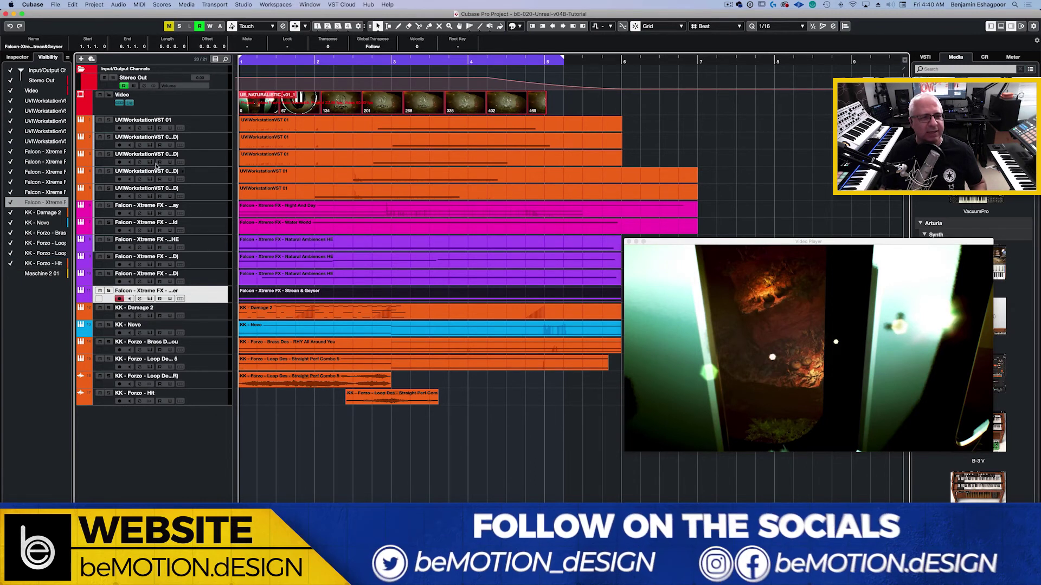
left_click(199, 191)
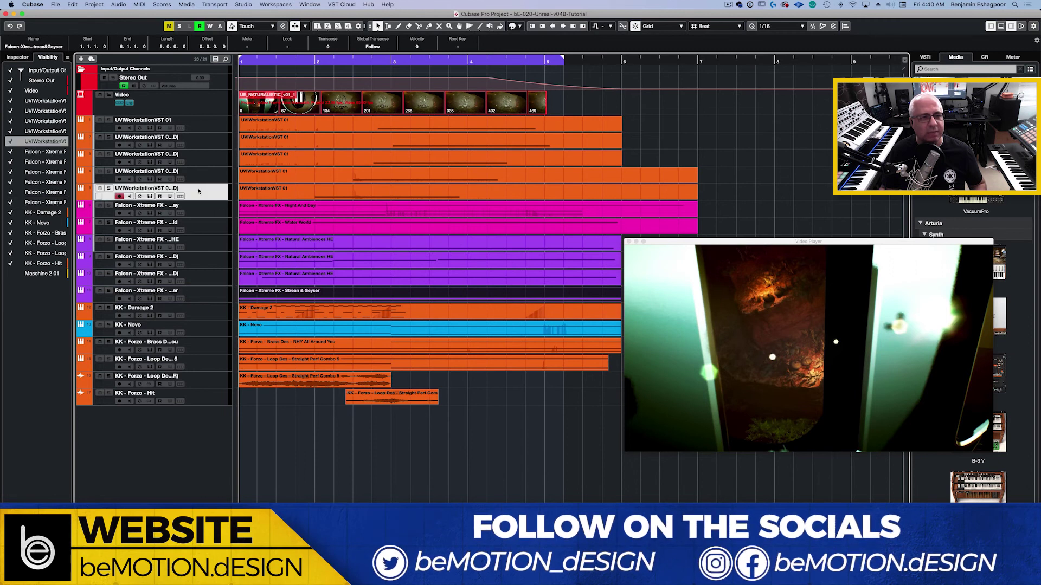
left_click(206, 295)
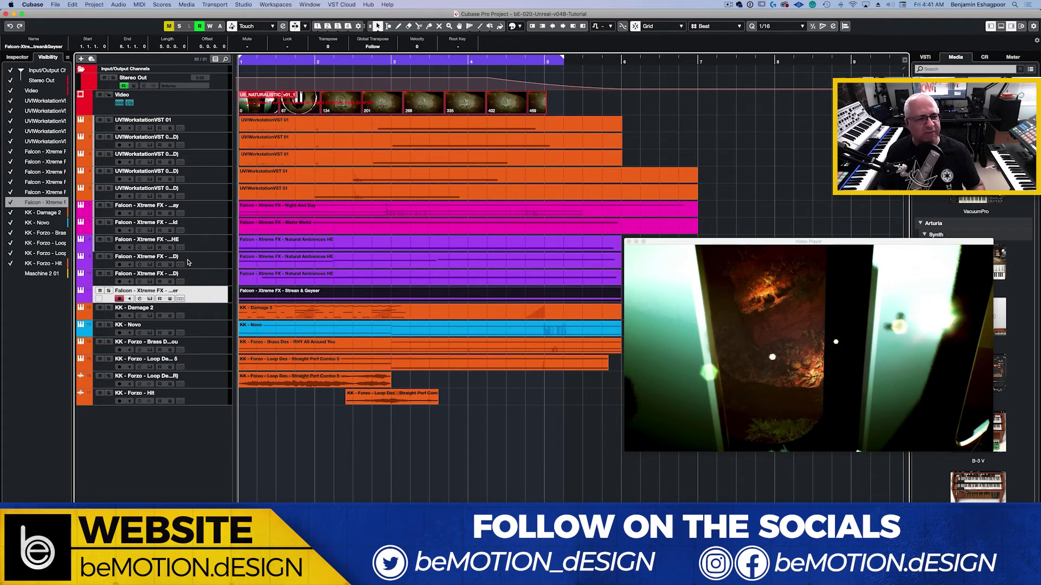